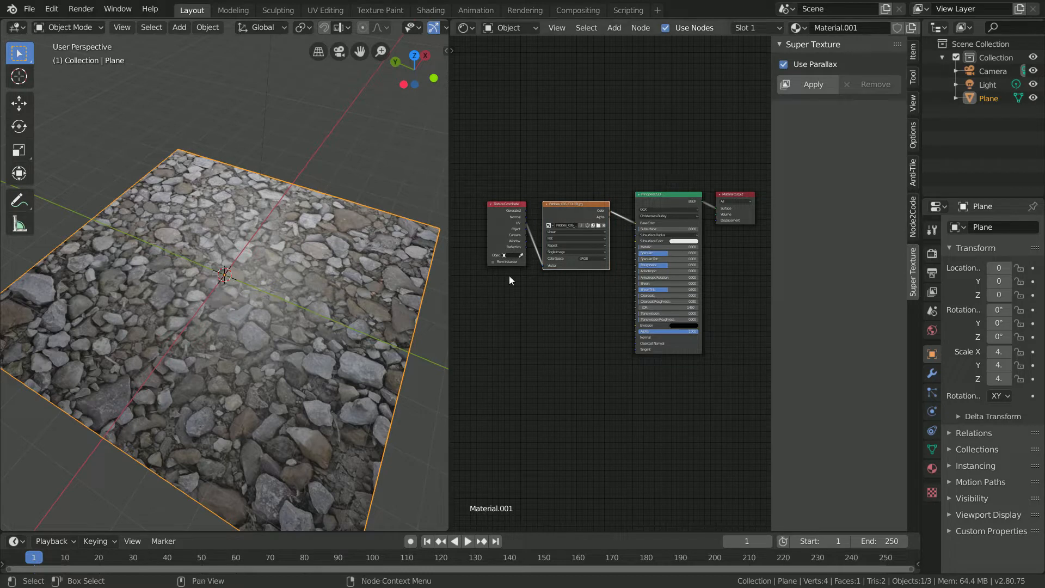
- Apply Super Texture with Use Parallax enabled to the pebbles image texture node and inspect the plane from another angle
key(g)
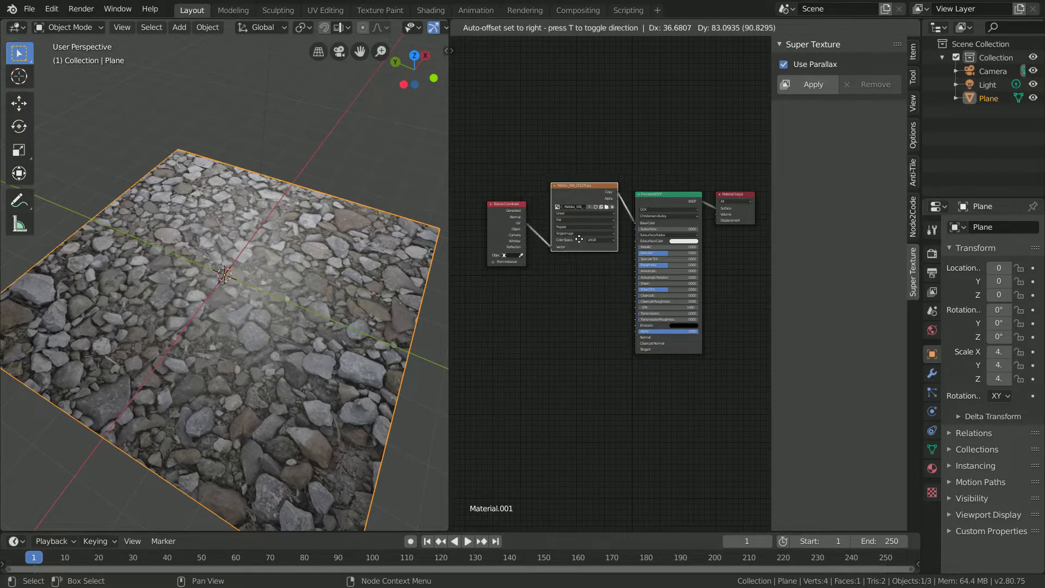
right_click(566, 237)
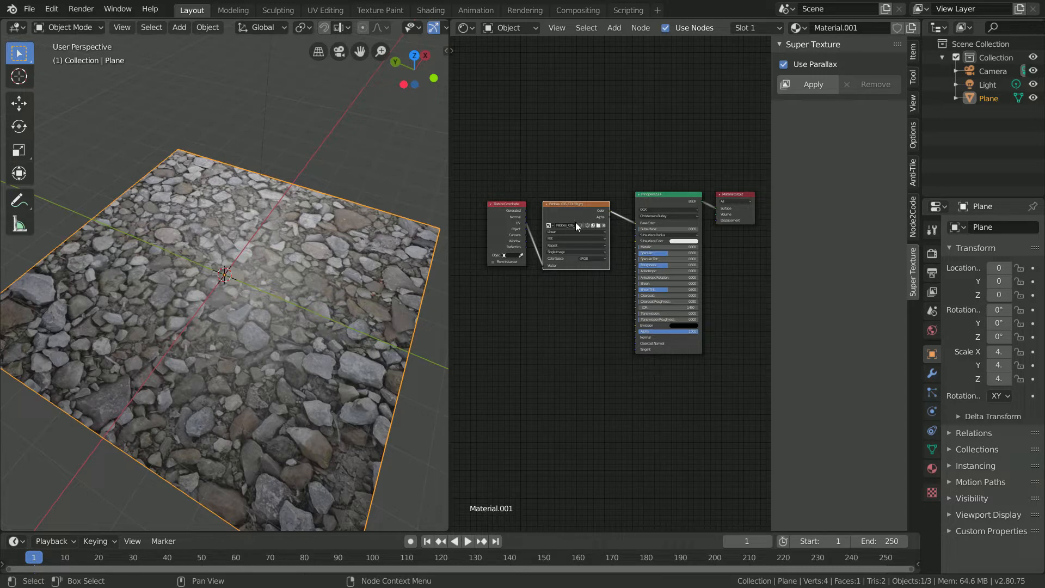
click(815, 86)
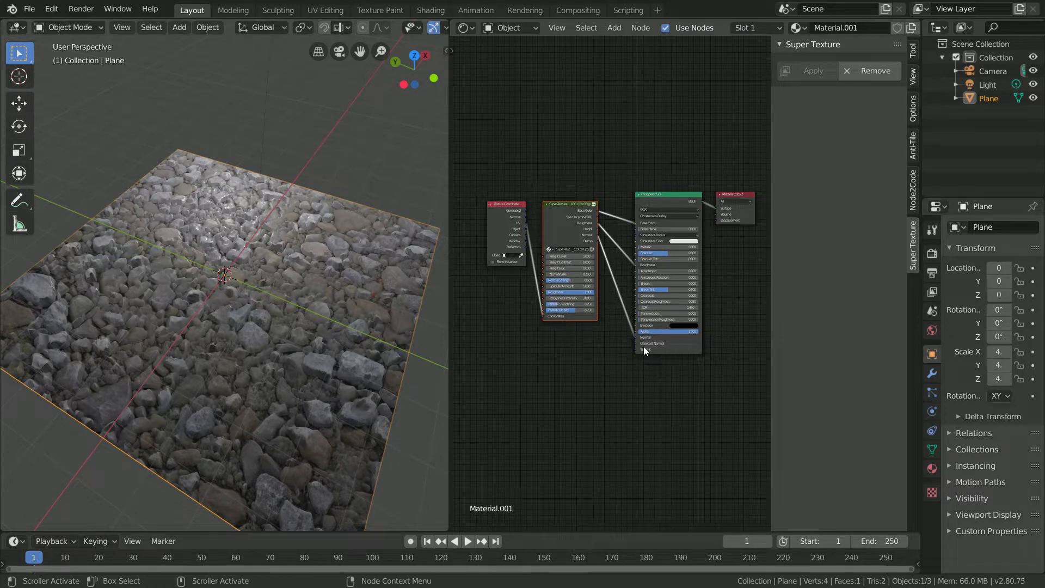
scroll(646, 347, up, 2)
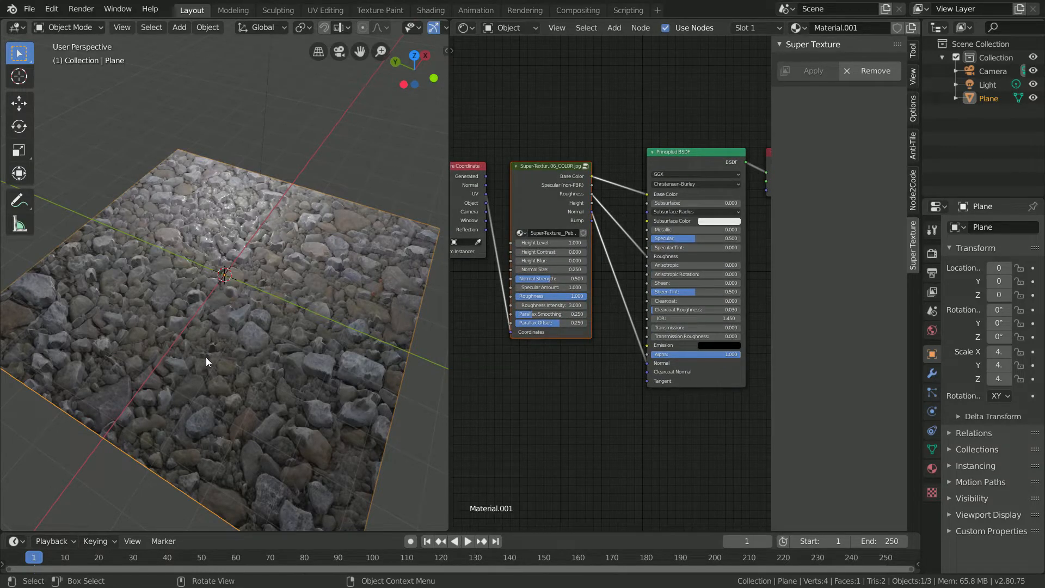
middle_drag(206, 357, 237, 367)
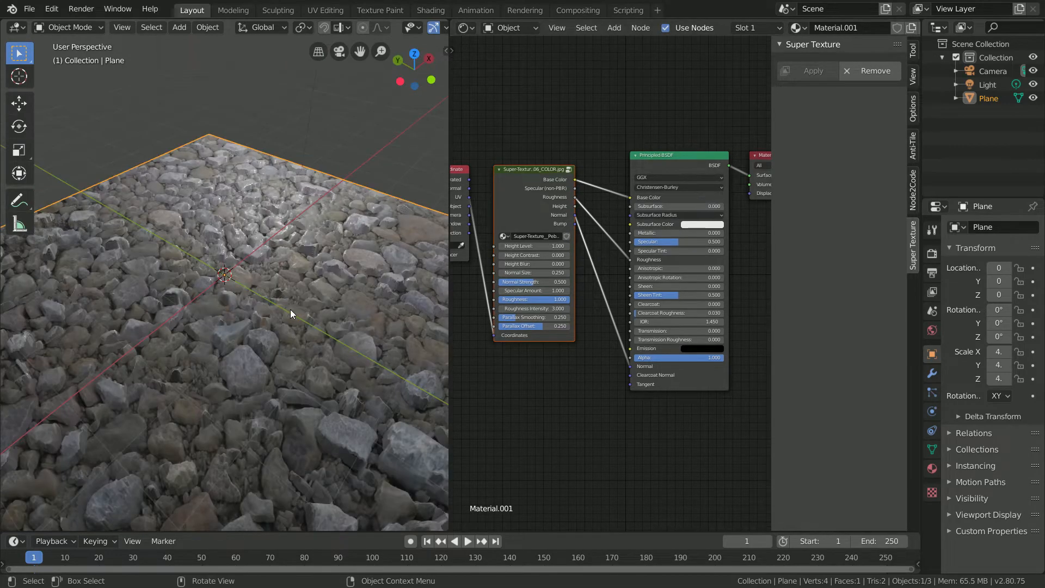
middle_drag(290, 310, 259, 314)
- Remove Super Texture from the pebbles node and apply it again to the restored Pebbles_006_COLOR.jpg image texture
click(517, 179)
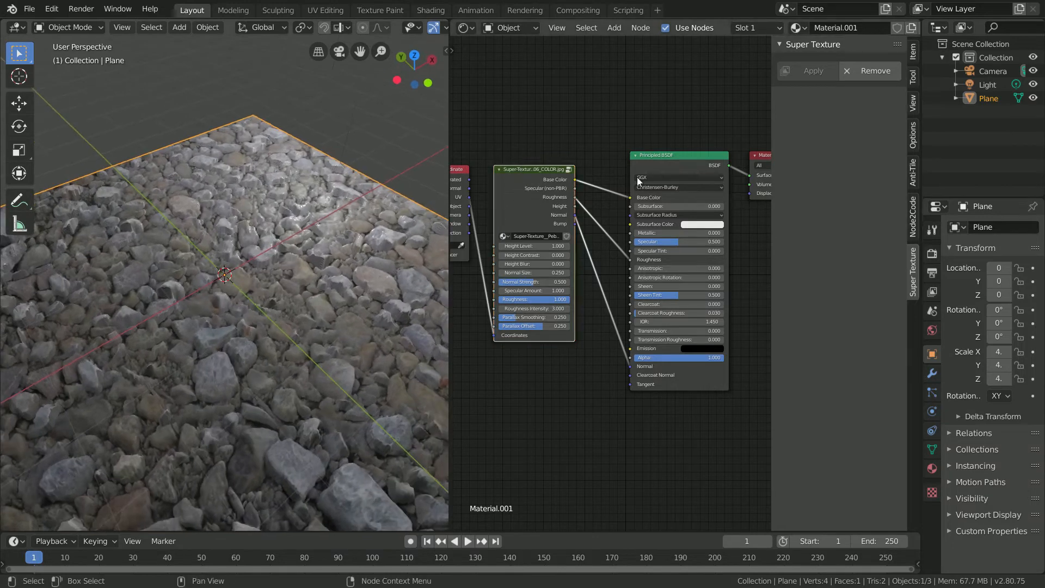
click(866, 72)
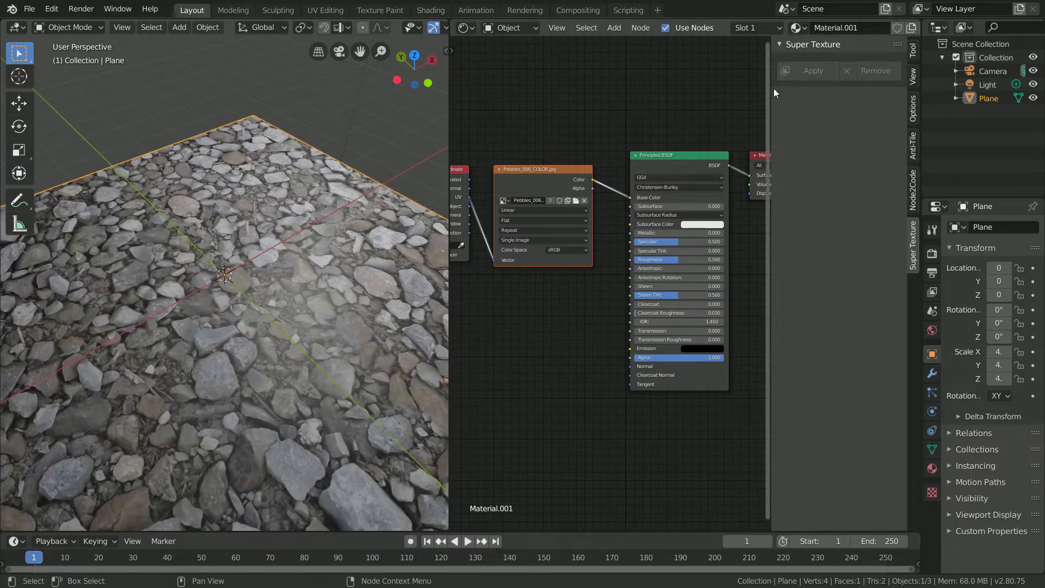
click(545, 170)
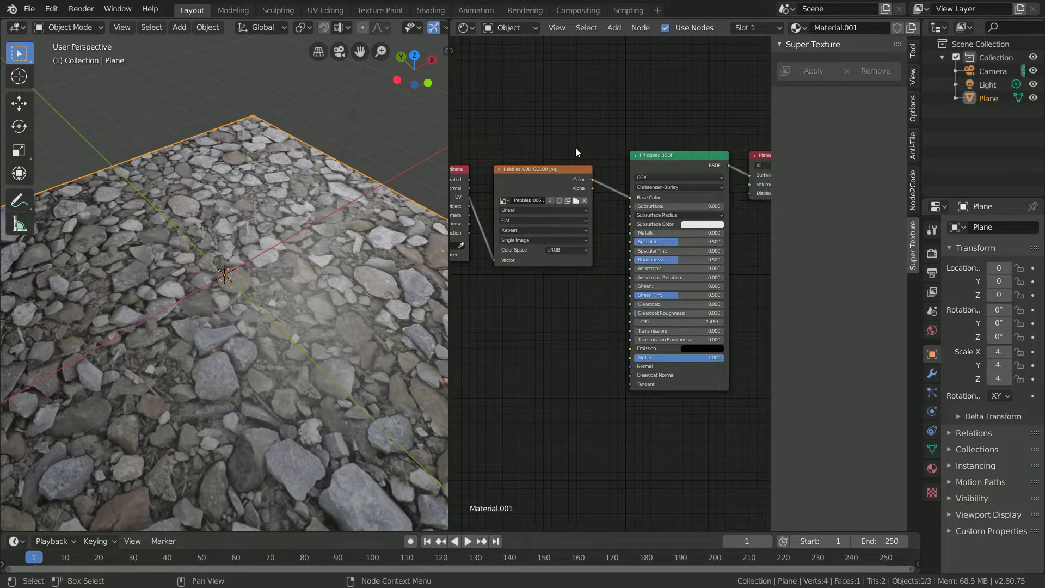
click(803, 83)
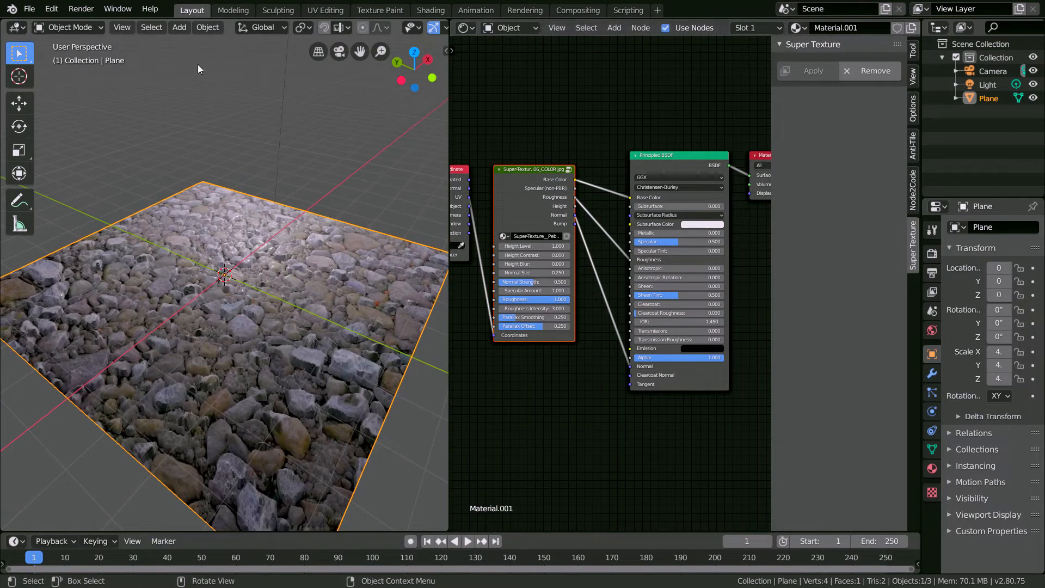
- Install the add-on file SuperTexture280v1-7.zip through the add-on preferences
click(50, 9)
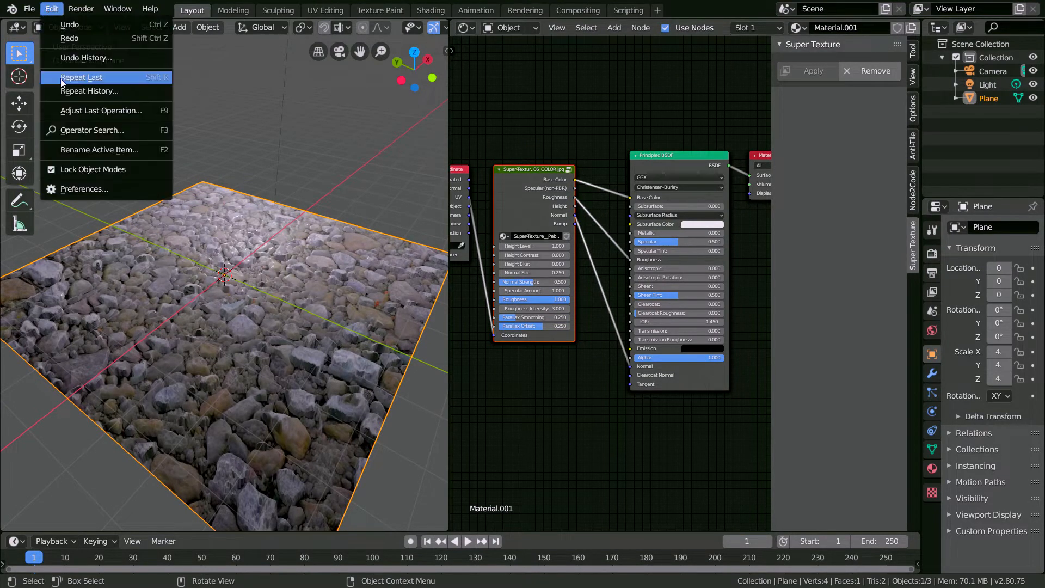
click(70, 189)
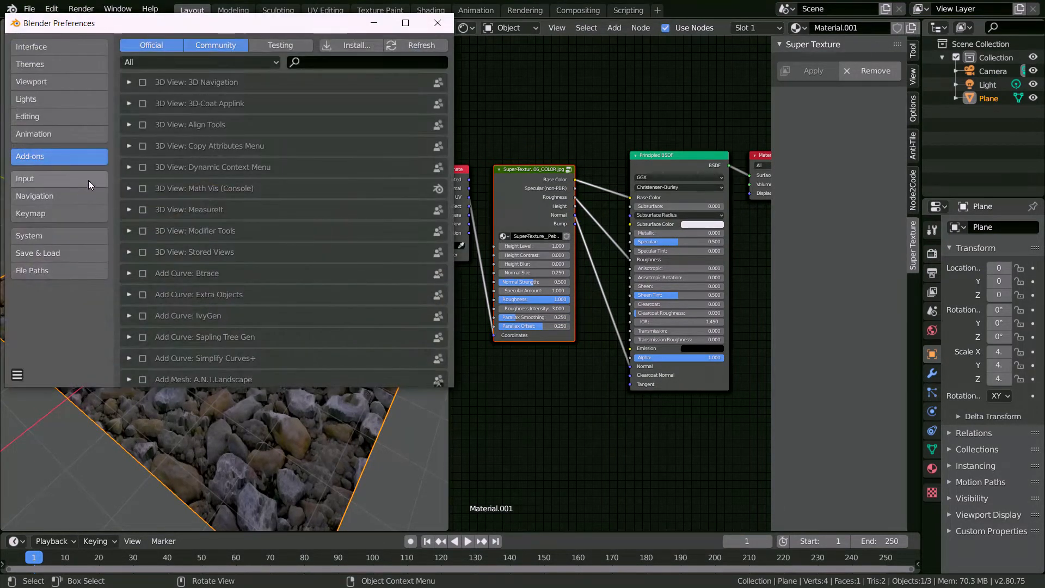
click(347, 45)
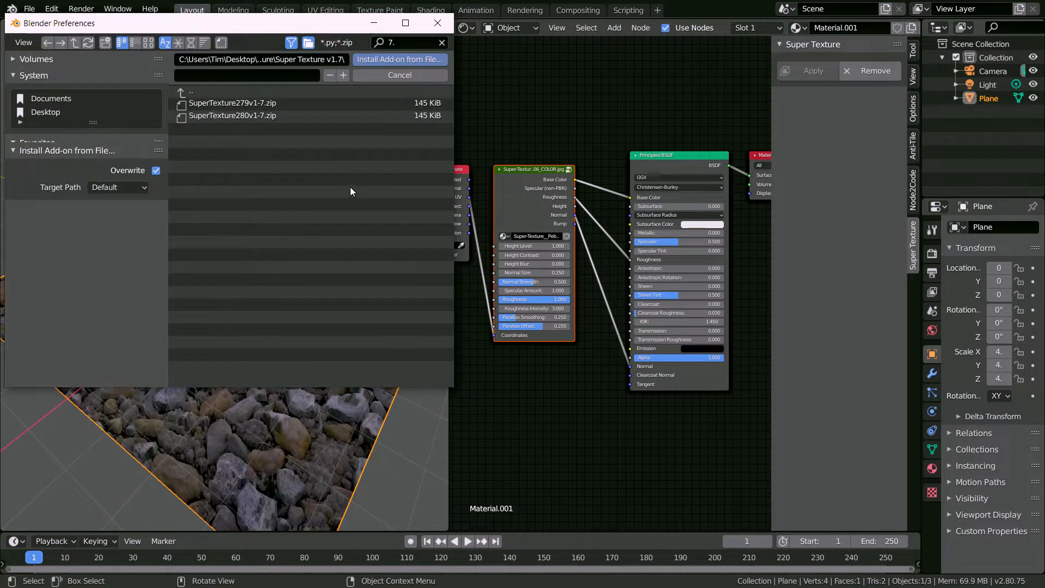
click(253, 117)
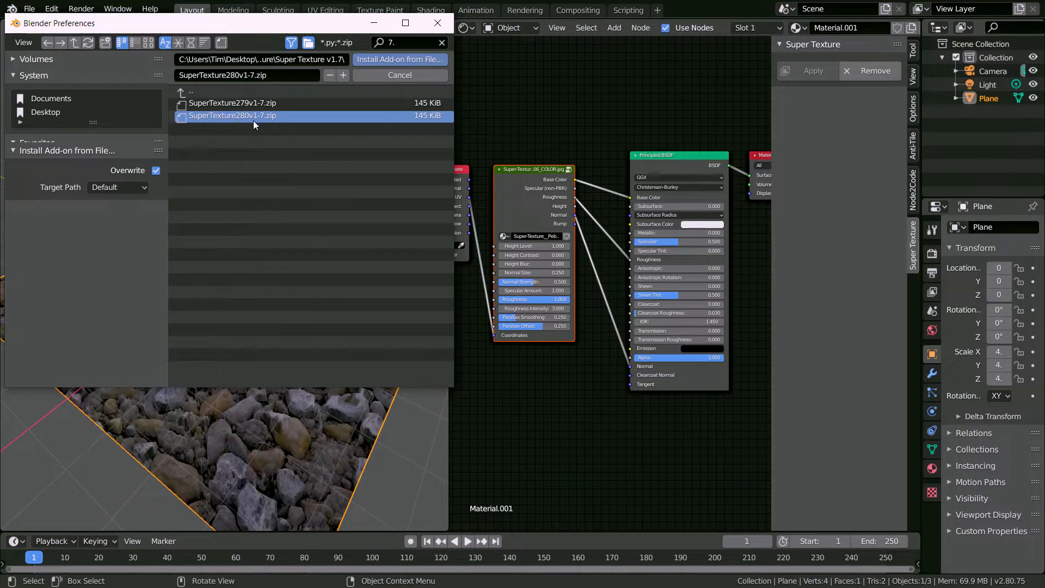
click(390, 62)
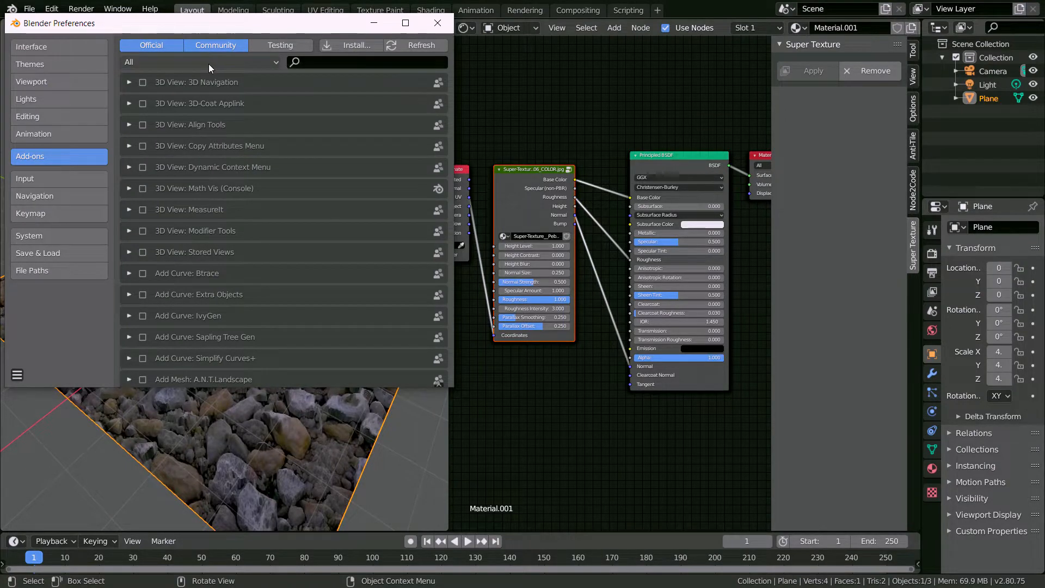
- Filter the add-ons to the User category, enable Node: Super Texture, and close the preferences
click(208, 63)
click(158, 88)
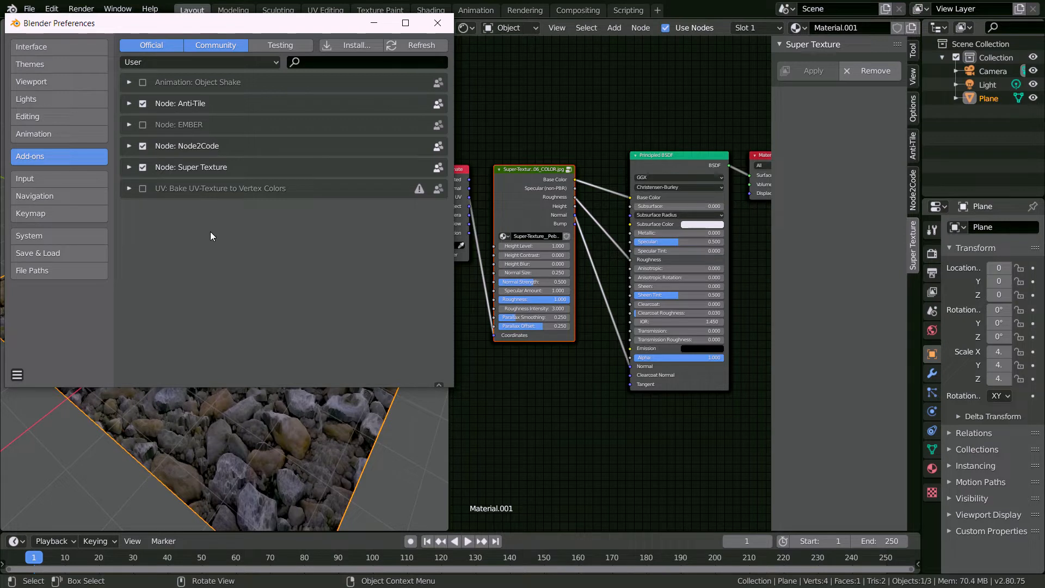
click(129, 168)
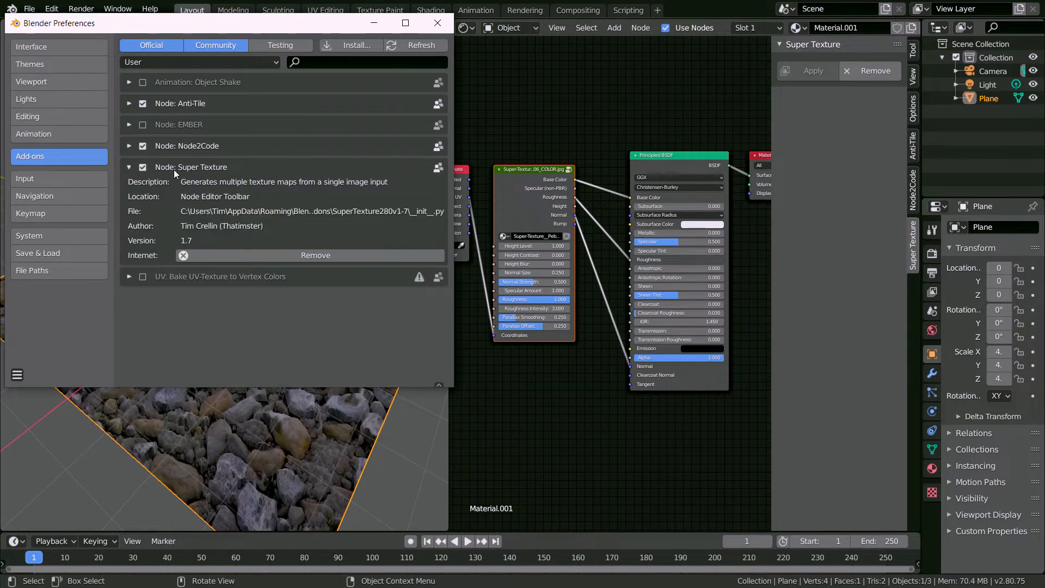
click(143, 167)
click(143, 168)
click(130, 167)
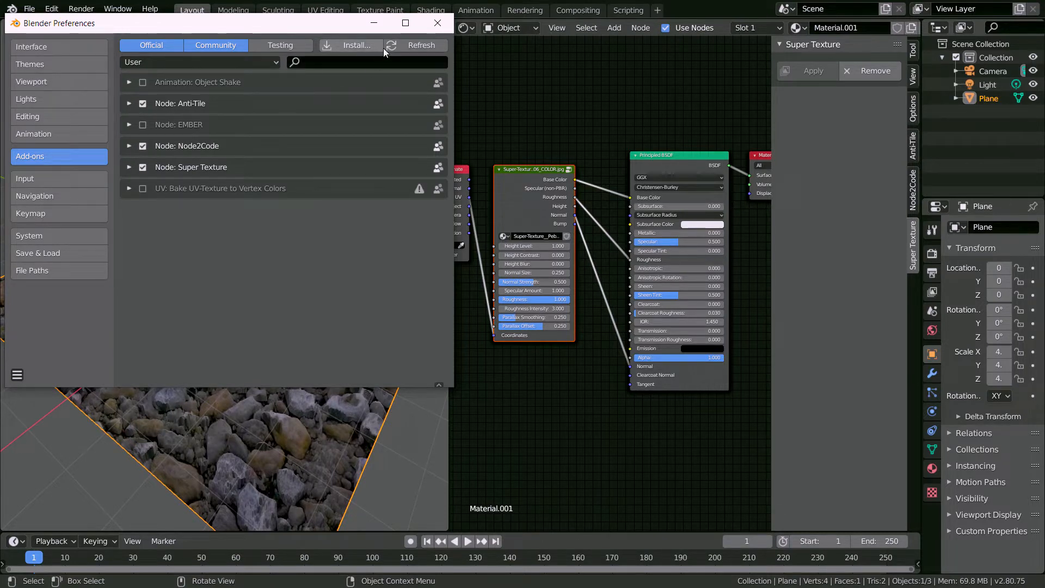
click(436, 25)
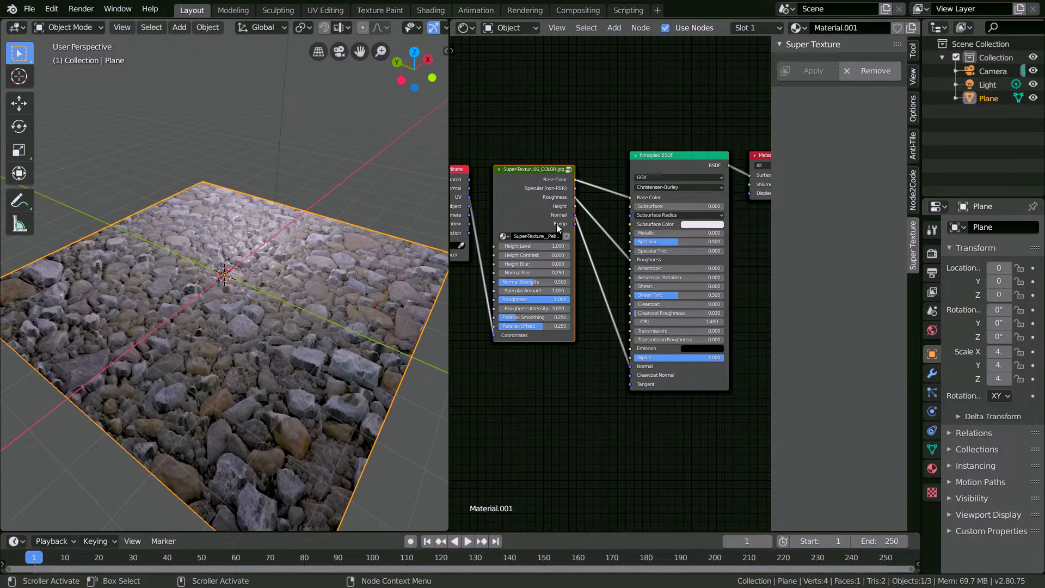
- Remove Super Texture from the pebbles node to restore the original image texture
scroll(558, 224, up, 2)
middle_drag(556, 217, 670, 211)
scroll(664, 207, up, 2)
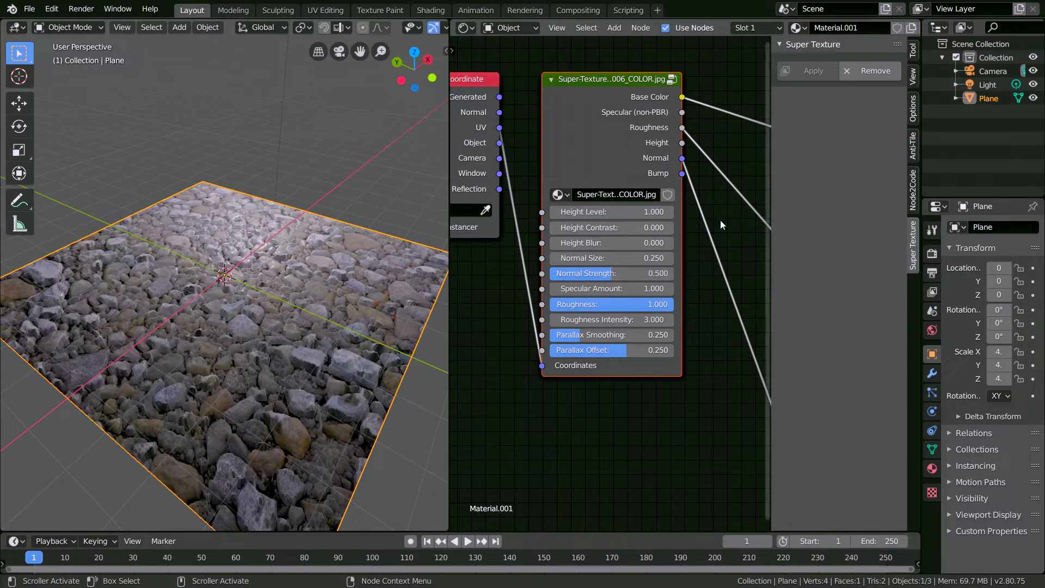
click(606, 120)
click(864, 74)
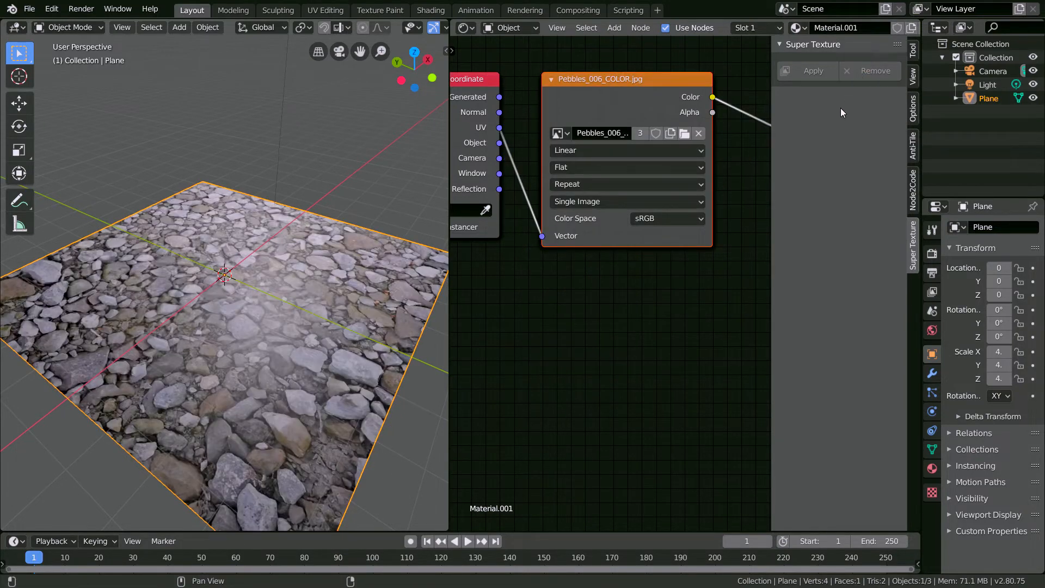
- Apply Super Texture to the Pebbles_006_COLOR.jpg image texture node with Use Parallax disabled
click(642, 98)
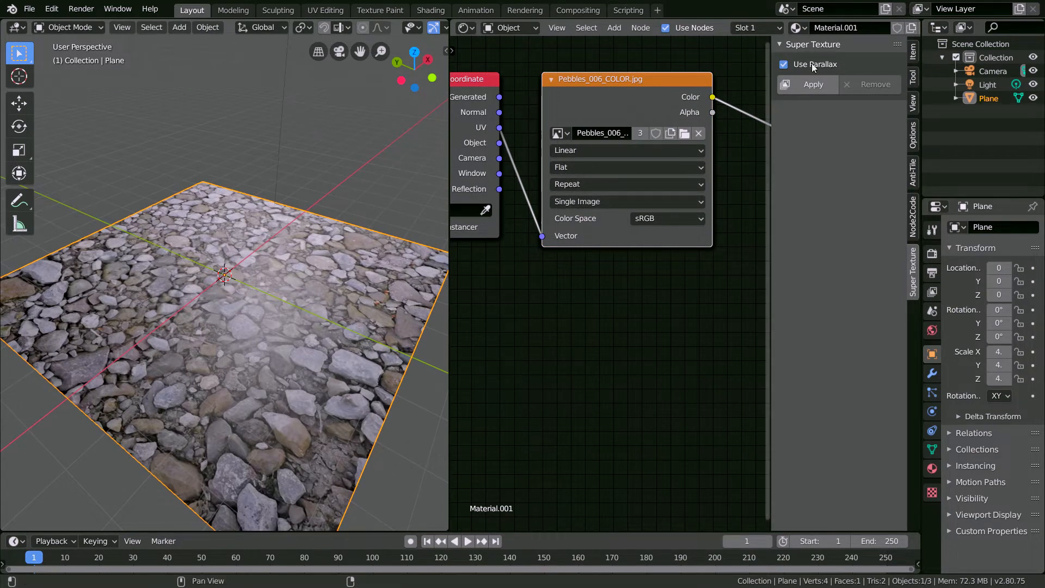
click(784, 65)
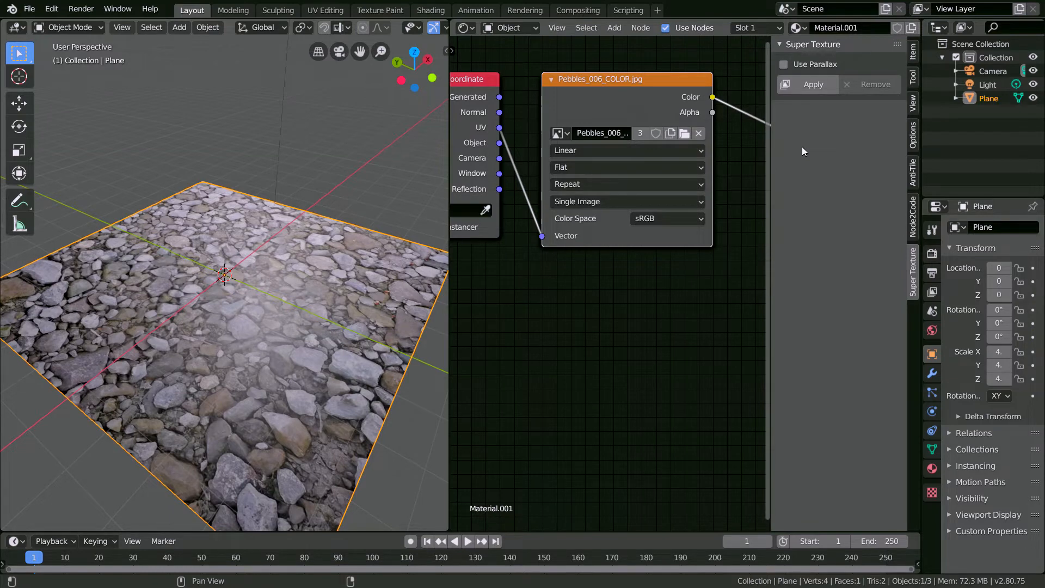
click(794, 88)
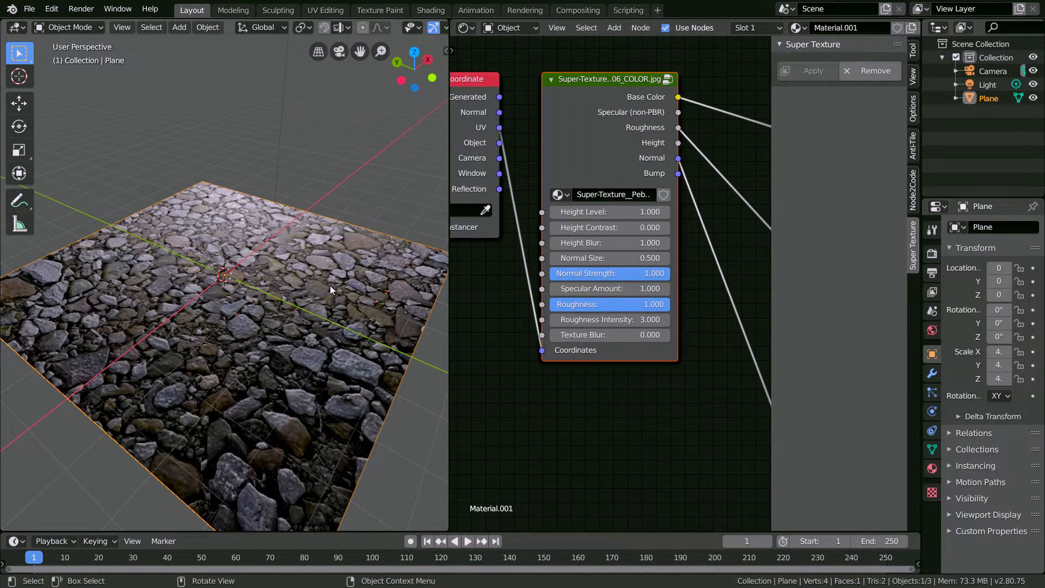
- Cut the link between the Super Texture node's Base Color output and the Principled BSDF
middle_drag(330, 285, 247, 322)
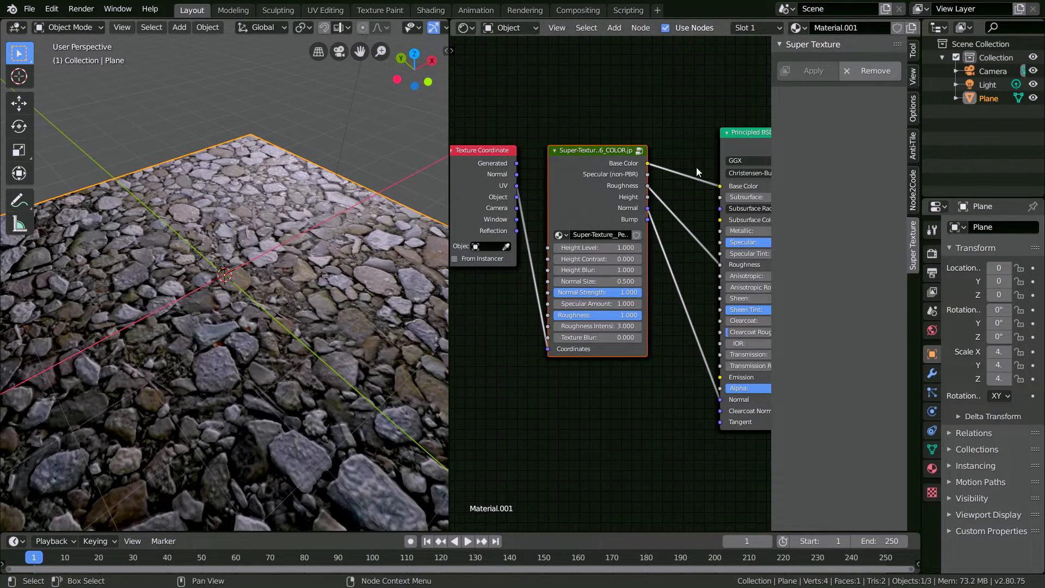
ctrl+right_drag(697, 186, 694, 152)
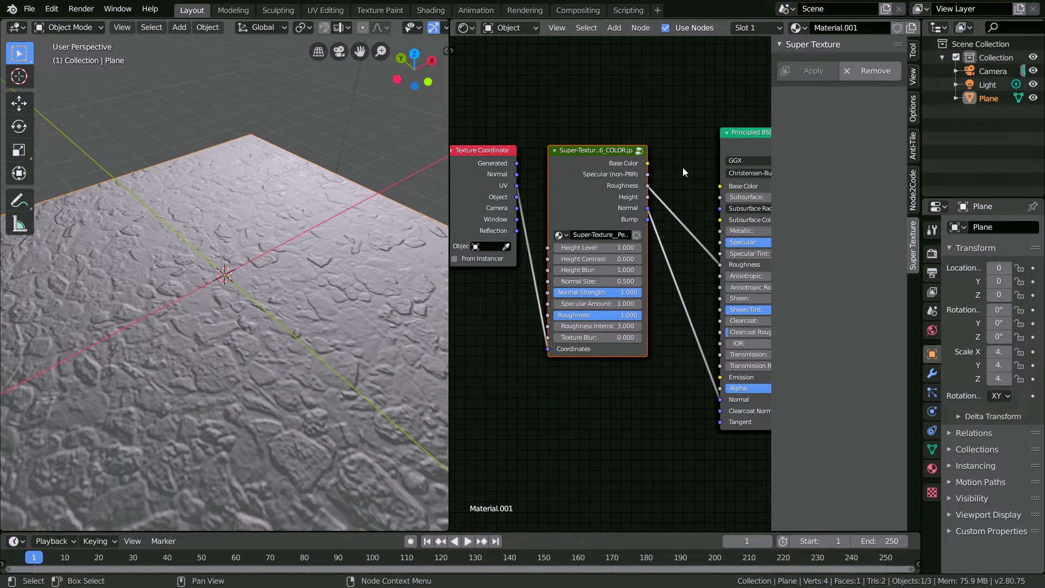
ctrl+right_drag(678, 163, 684, 189)
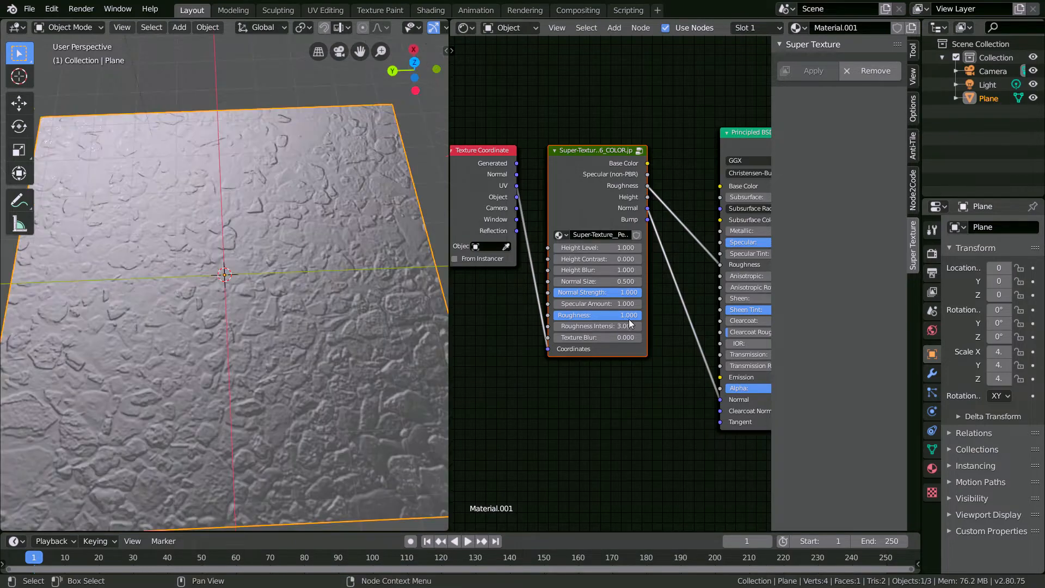
- Raise the Super Texture node's Height Level in stages to 1.7, 8.7 and 12.8
scroll(622, 318, up, 2)
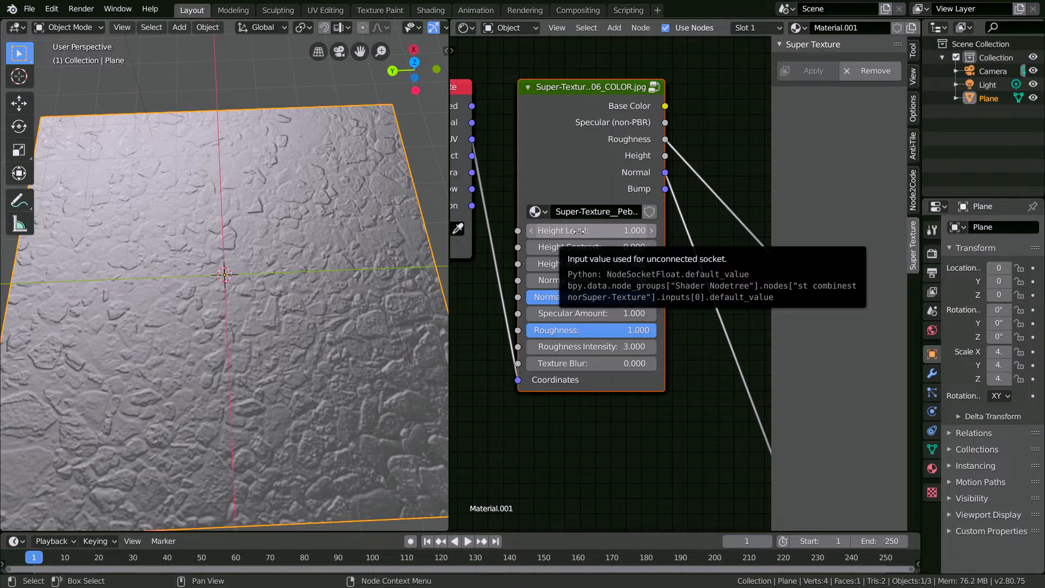
mouse_move(588, 230)
mouse_down()
mouse_move(528, 230)
mouse_move(607, 230)
mouse_up()
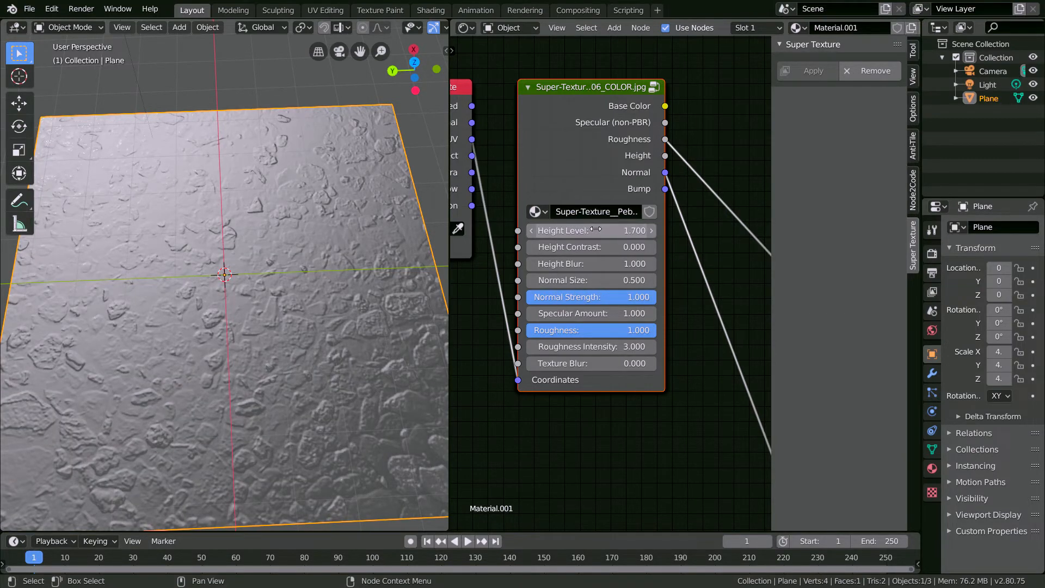
drag(588, 231, 646, 230)
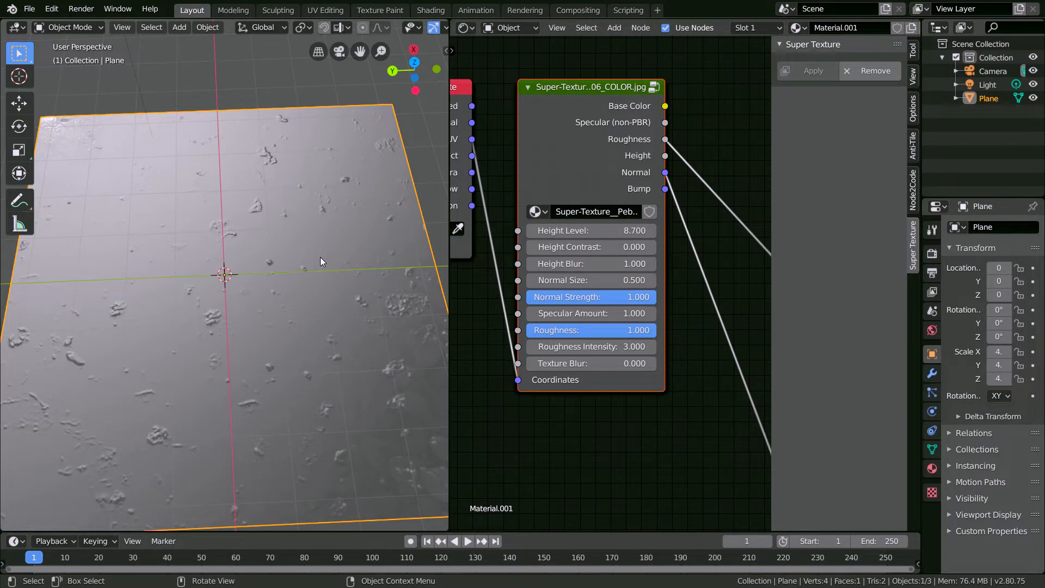
drag(588, 230, 621, 230)
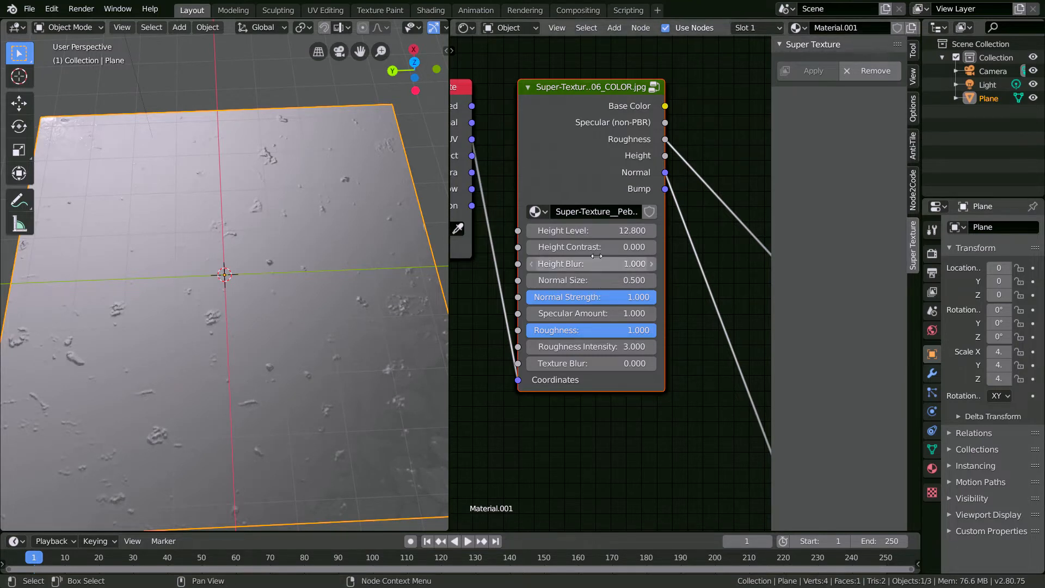
- Lower the Height Level to 0.7 and on down to 0.2, and set it back to 1.0
drag(594, 234, 532, 230)
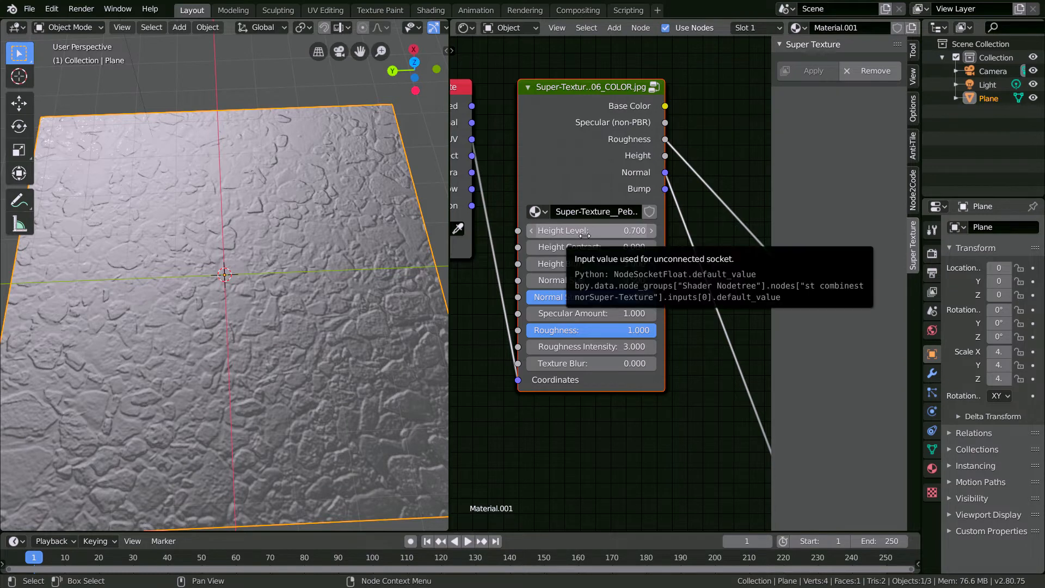
click(531, 231)
click(532, 231)
click(532, 231)
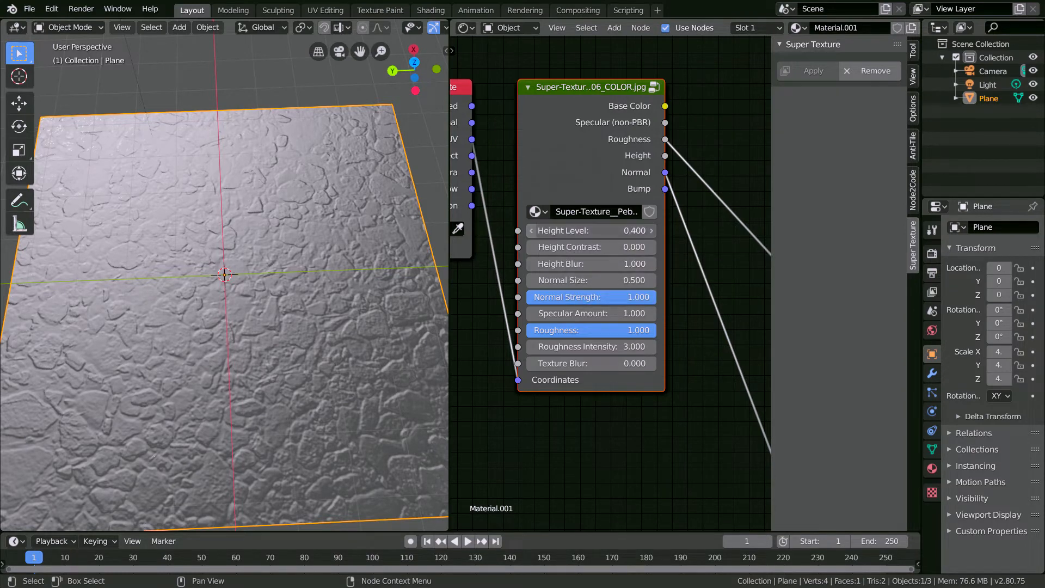
click(531, 231)
click(532, 231)
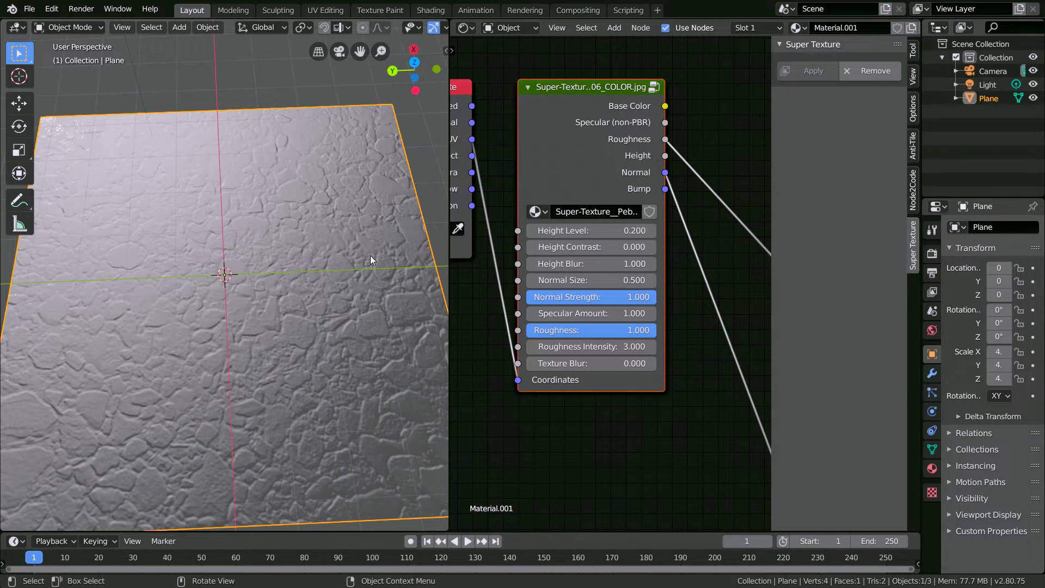
drag(580, 231, 634, 230)
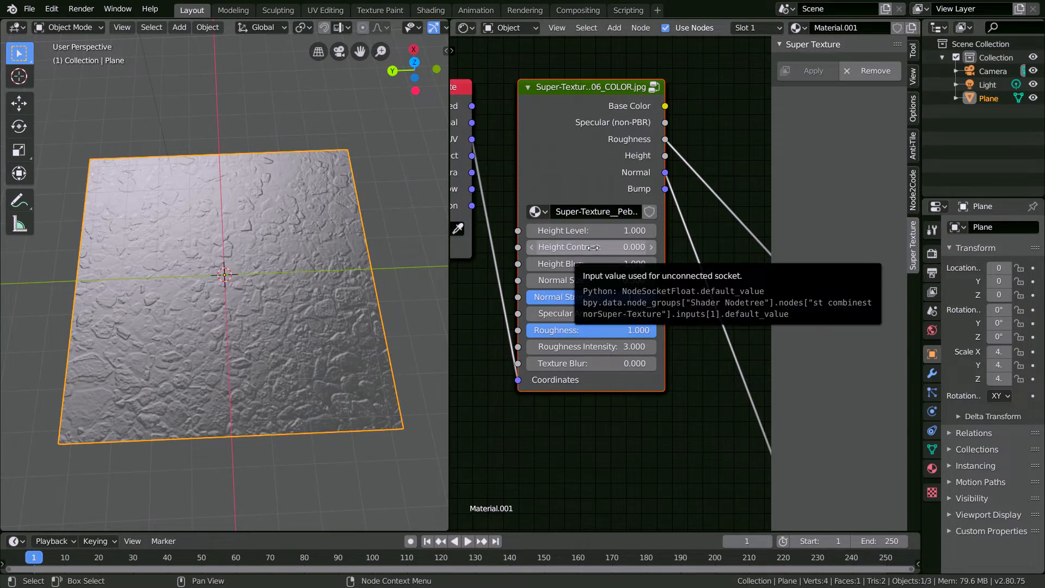
- Lower the Super Texture node's Height Level in stages to 0.1 and check the relief on the plane
drag(592, 247, 478, 260)
scroll(299, 302, up, 5)
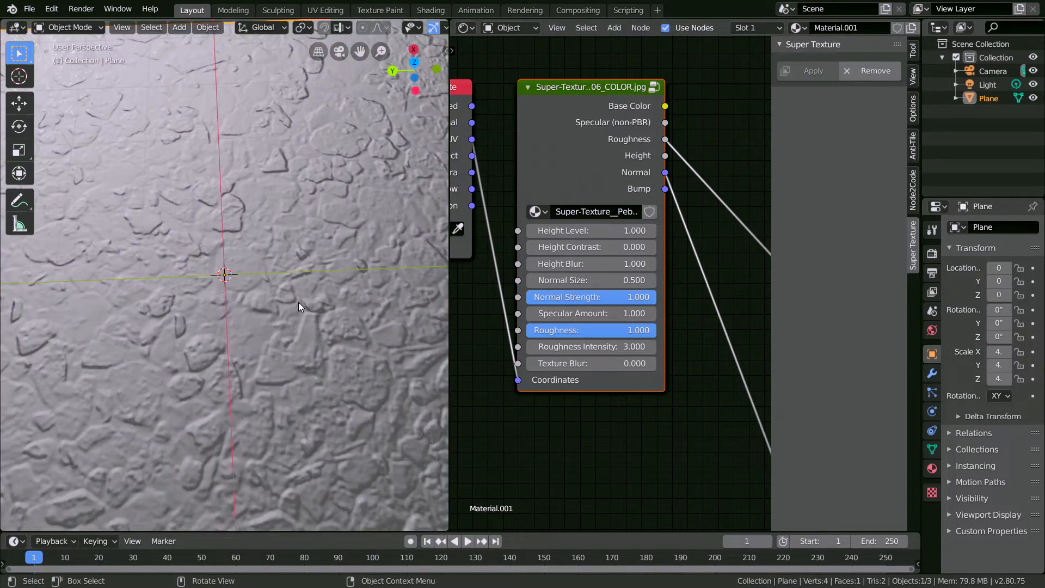
middle_drag(298, 302, 238, 288)
click(532, 234)
click(532, 234)
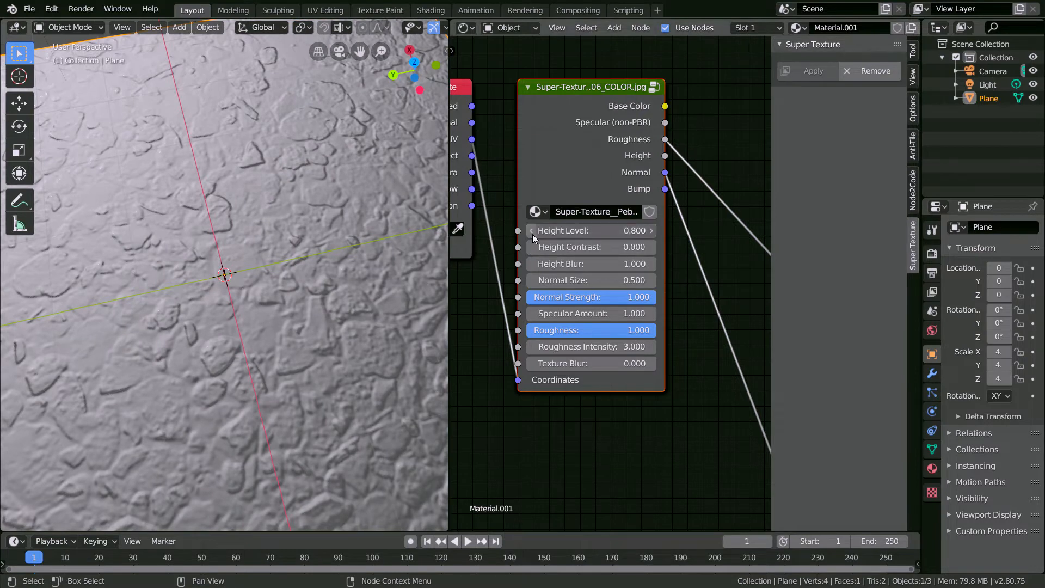
click(533, 234)
click(534, 234)
click(534, 234)
click(534, 234)
click(534, 234)
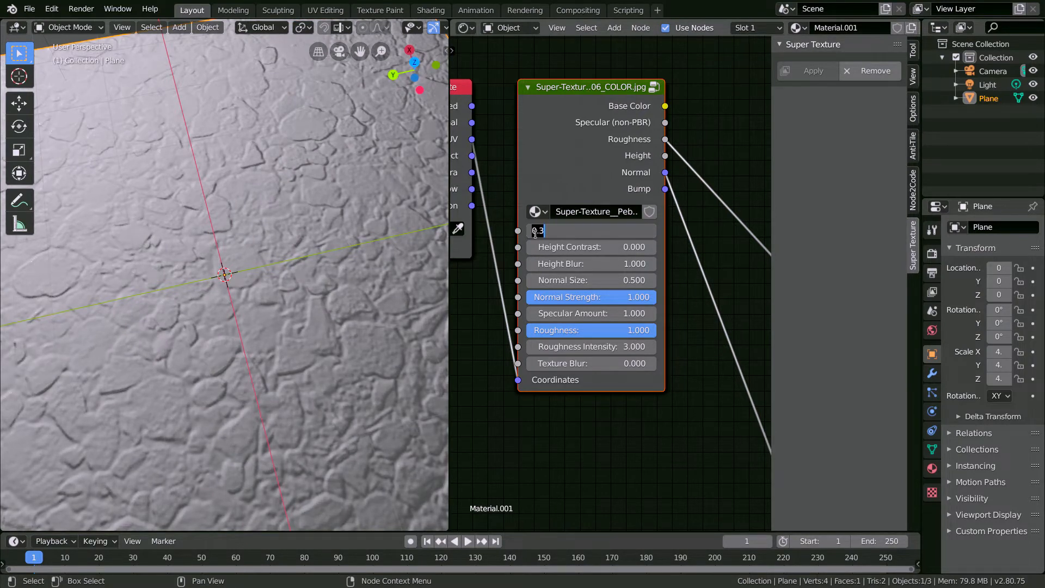
click(532, 234)
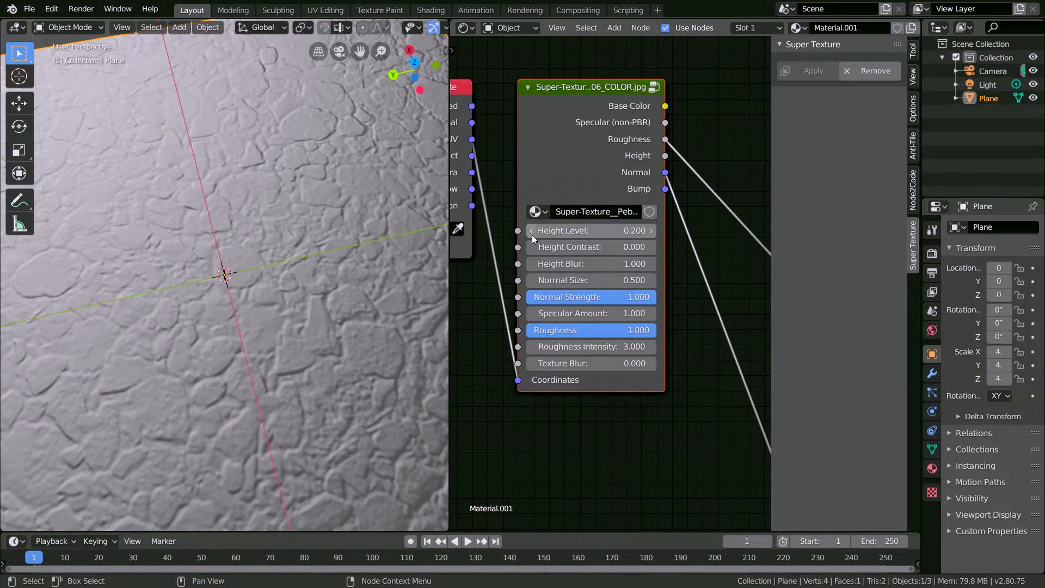
click(531, 234)
scroll(313, 287, down, 5)
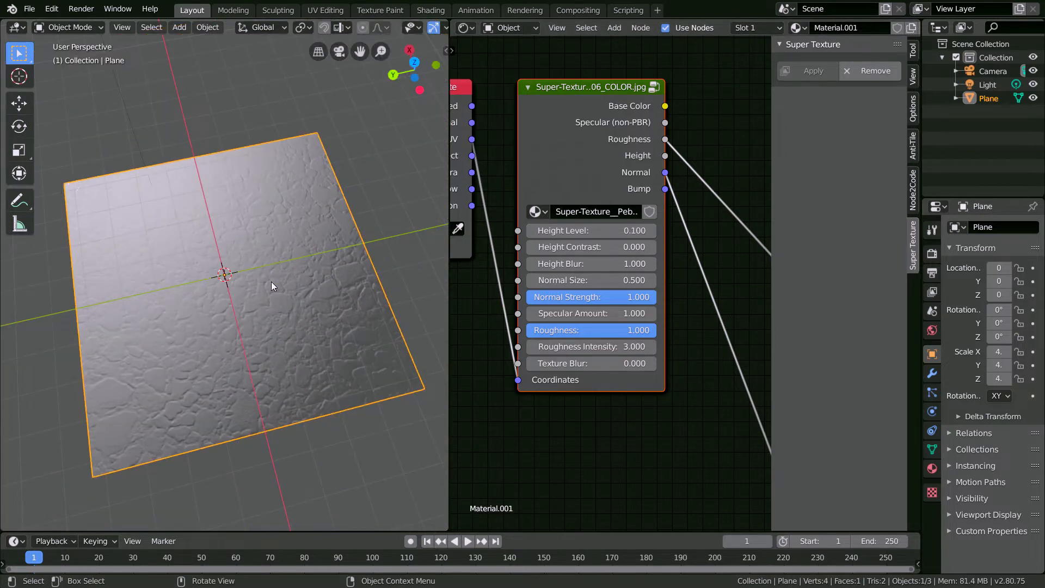
- Raise the Super Texture node's Height Contrast to 4.3 and inspect the pebble relief up close and from another angle
drag(594, 246, 629, 247)
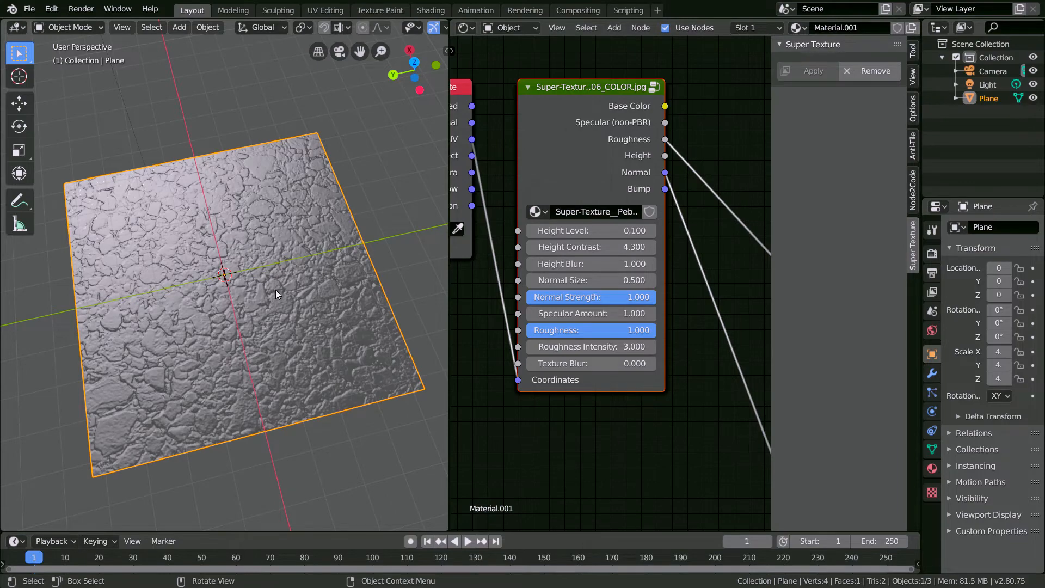
scroll(276, 291, up, 3)
scroll(270, 302, down, 4)
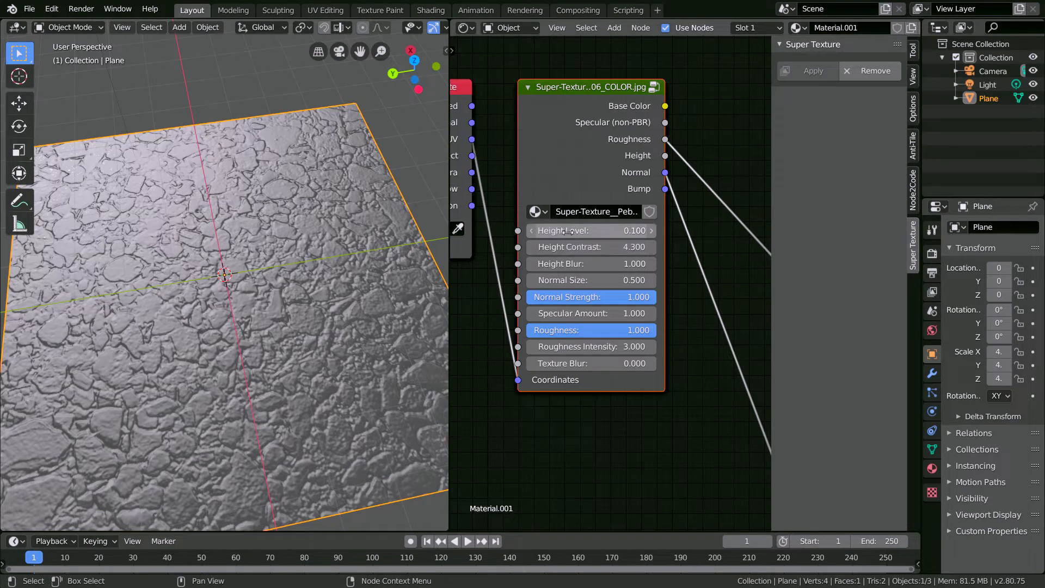
click(573, 249)
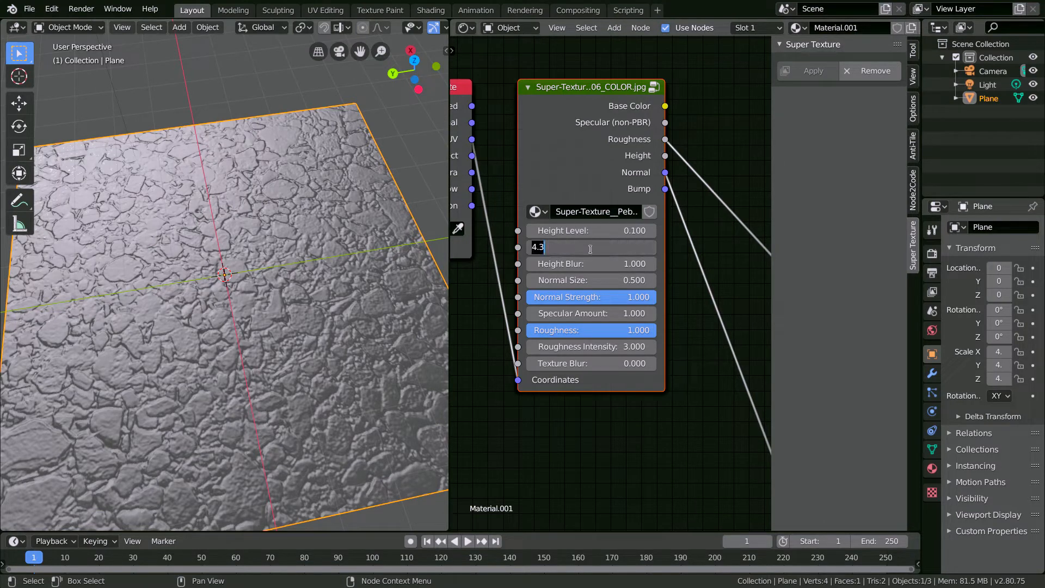
click(405, 292)
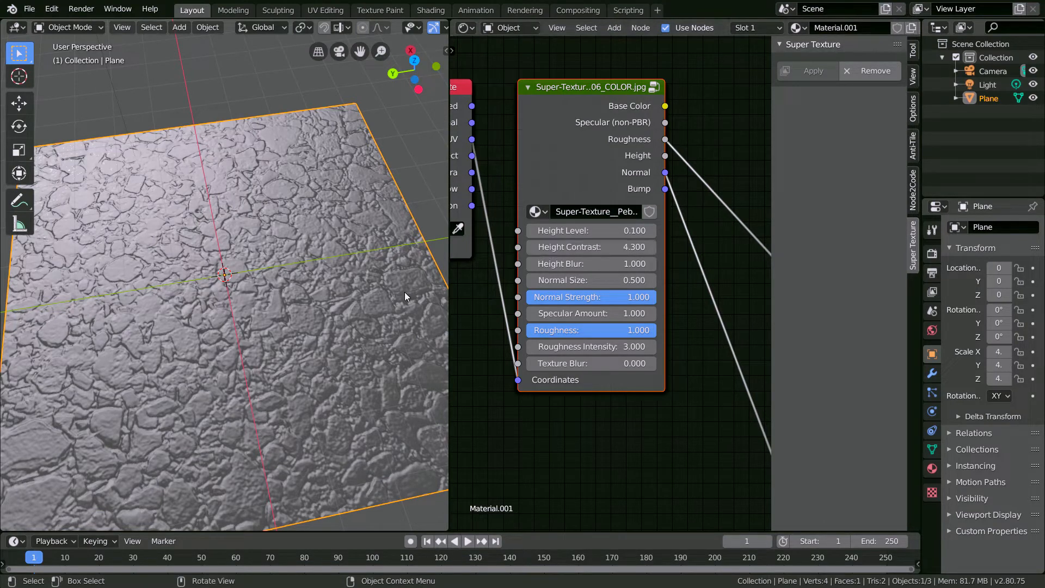
middle_drag(290, 300, 363, 286)
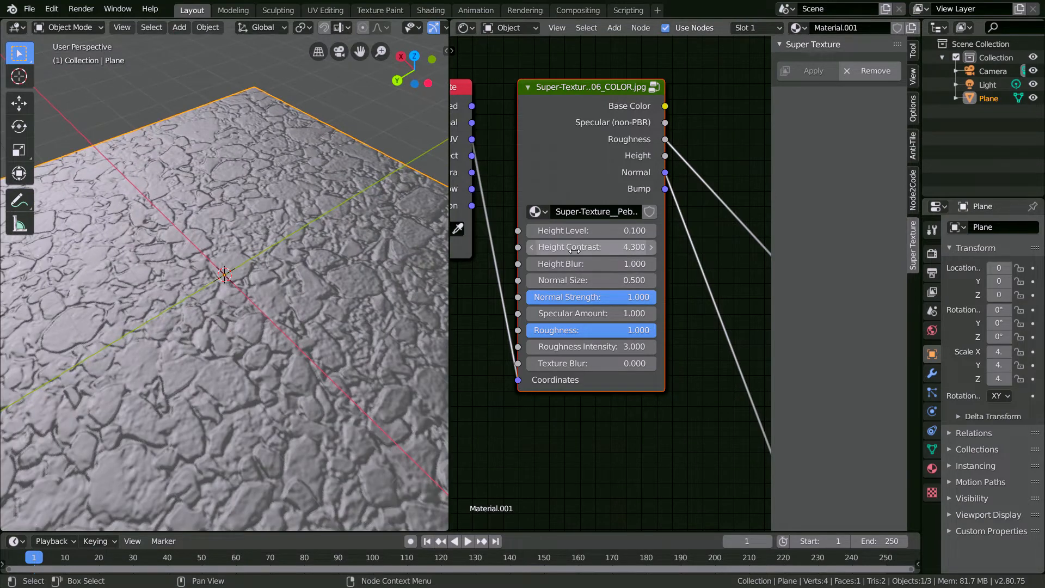
scroll(362, 288, down, 2)
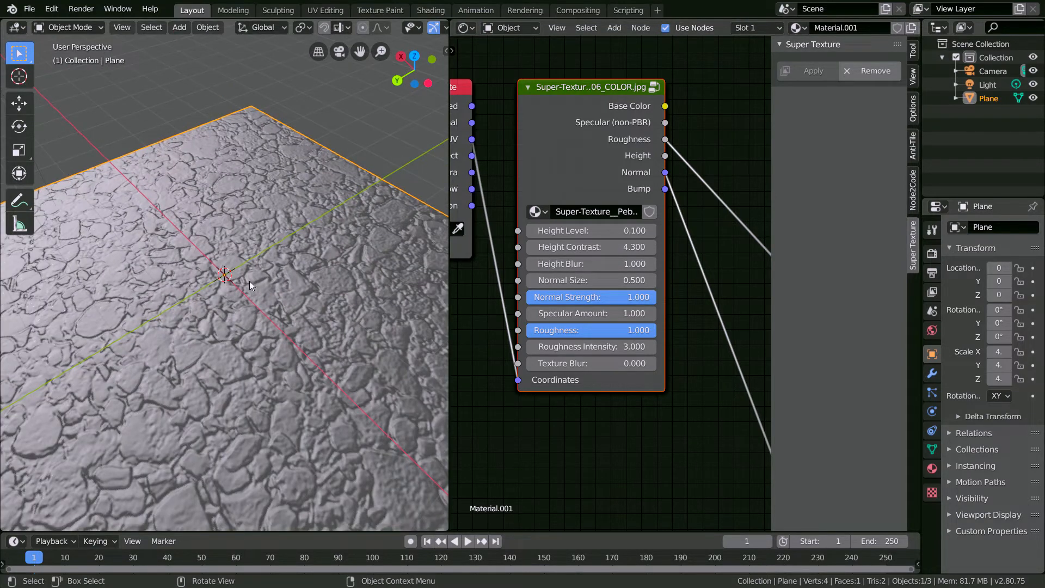
scroll(272, 306, up, 3)
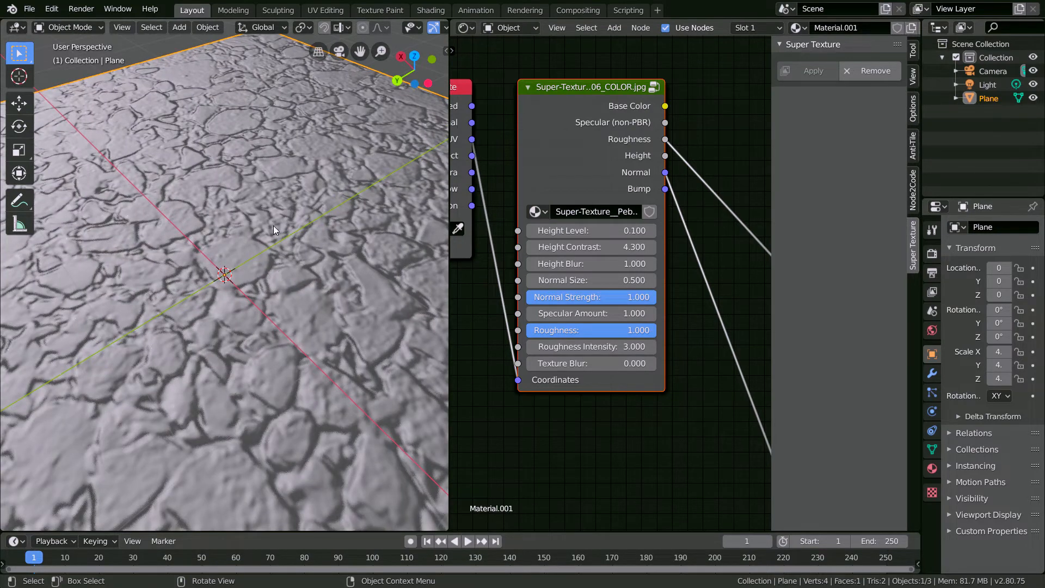
scroll(179, 279, down, 3)
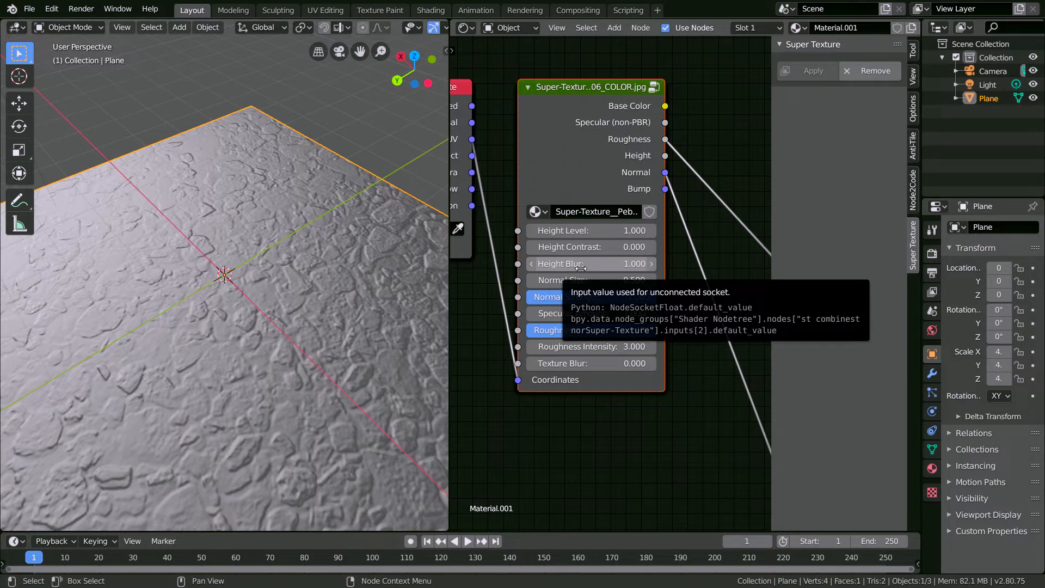
- Raise the Height Blur to 5.0 and inspect the plane's surface up close and as a whole
middle_drag(425, 288, 269, 292)
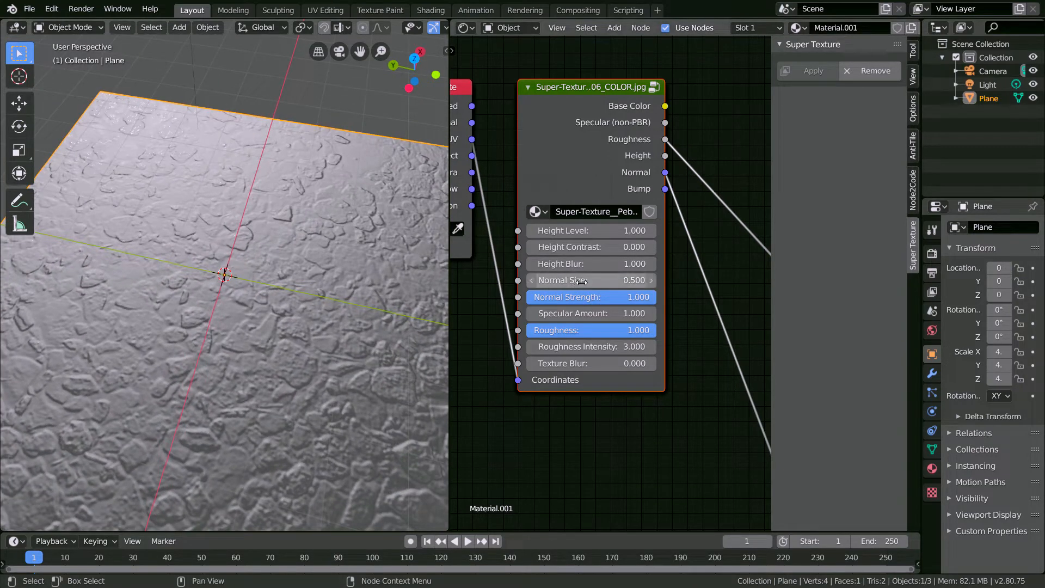
drag(572, 264, 643, 264)
middle_drag(433, 295, 257, 302)
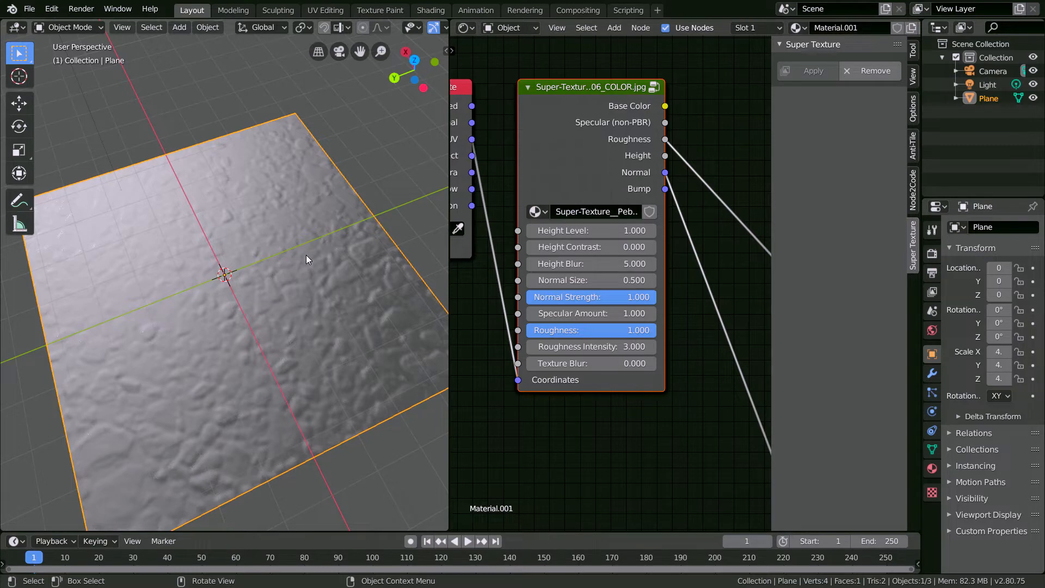
scroll(306, 255, up, 5)
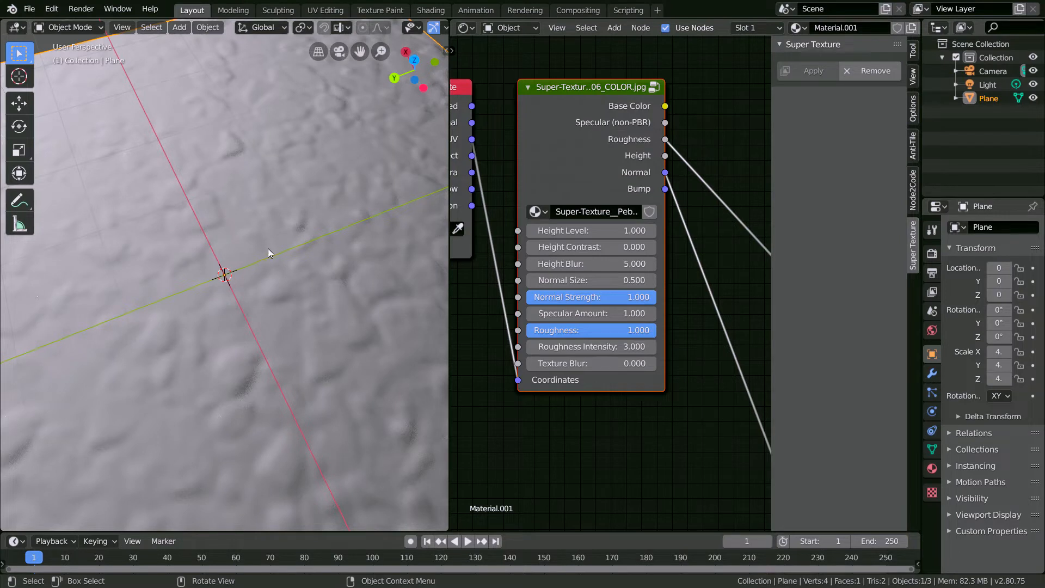
scroll(254, 260, down, 2)
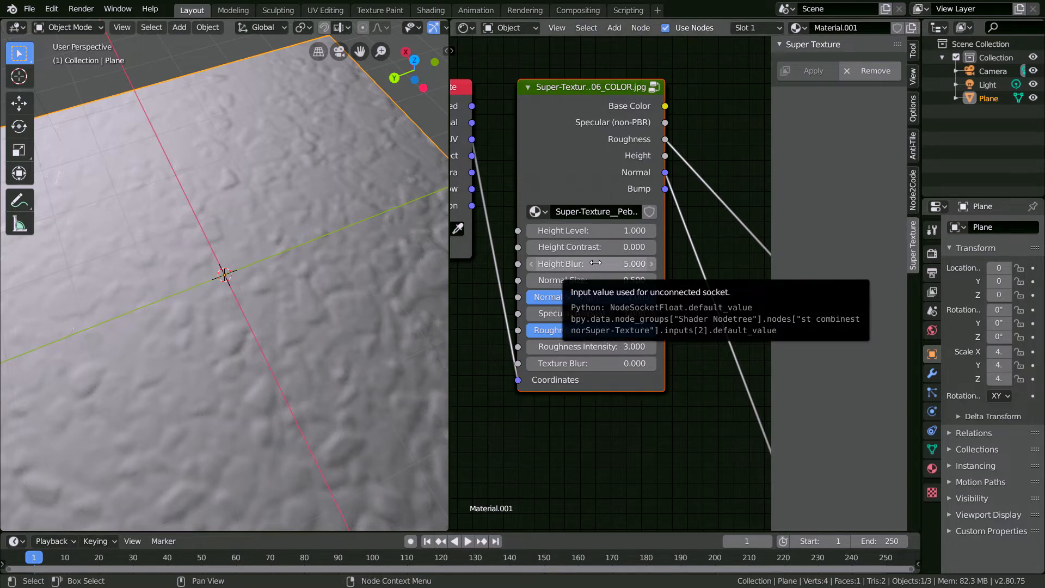
scroll(313, 294, down, 2)
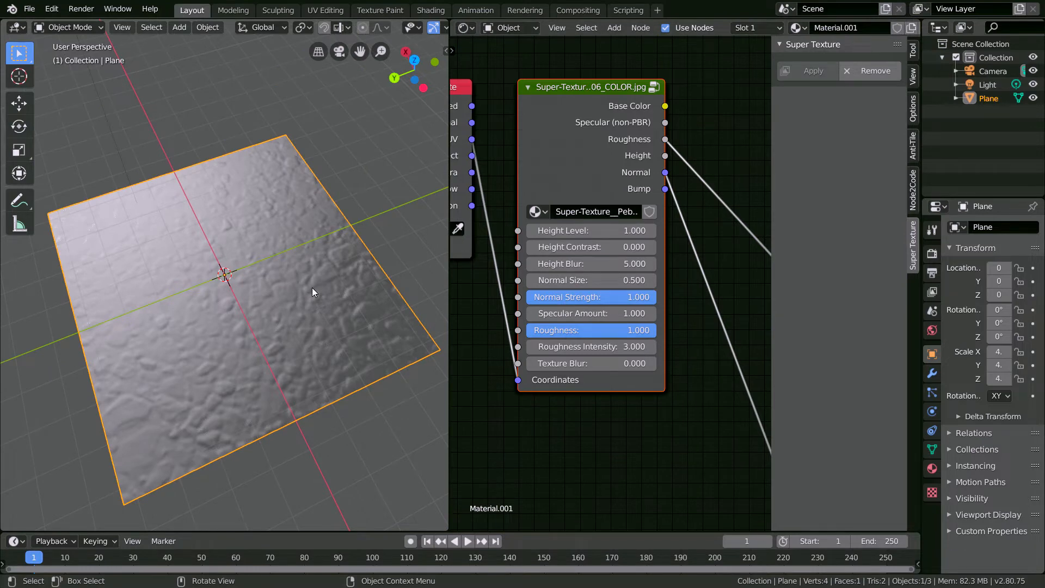
scroll(320, 298, up, 3)
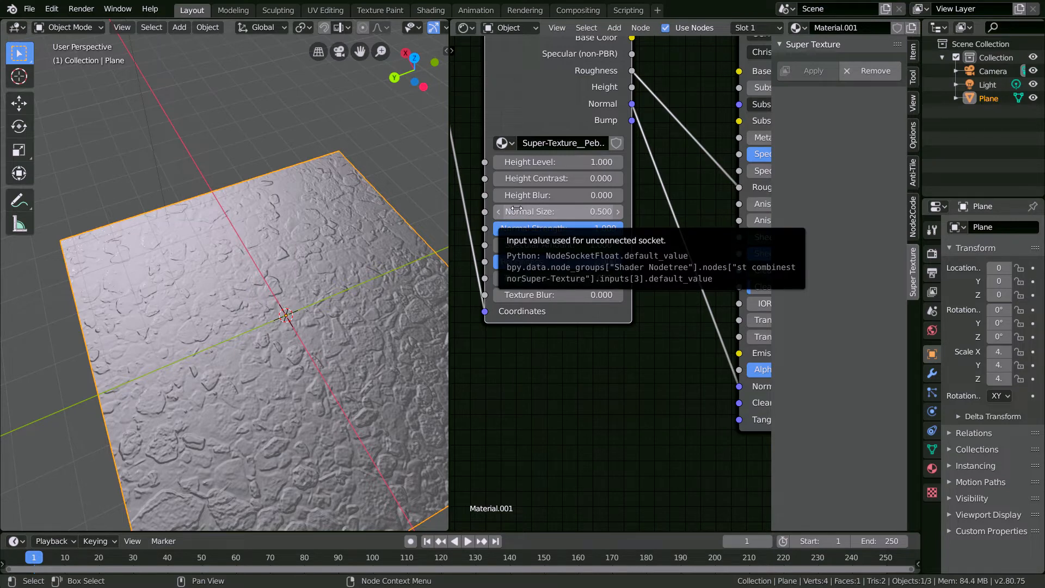
- Set the Normal Size to 1 and inspect the fine surface detail up close
scroll(350, 229, up, 8)
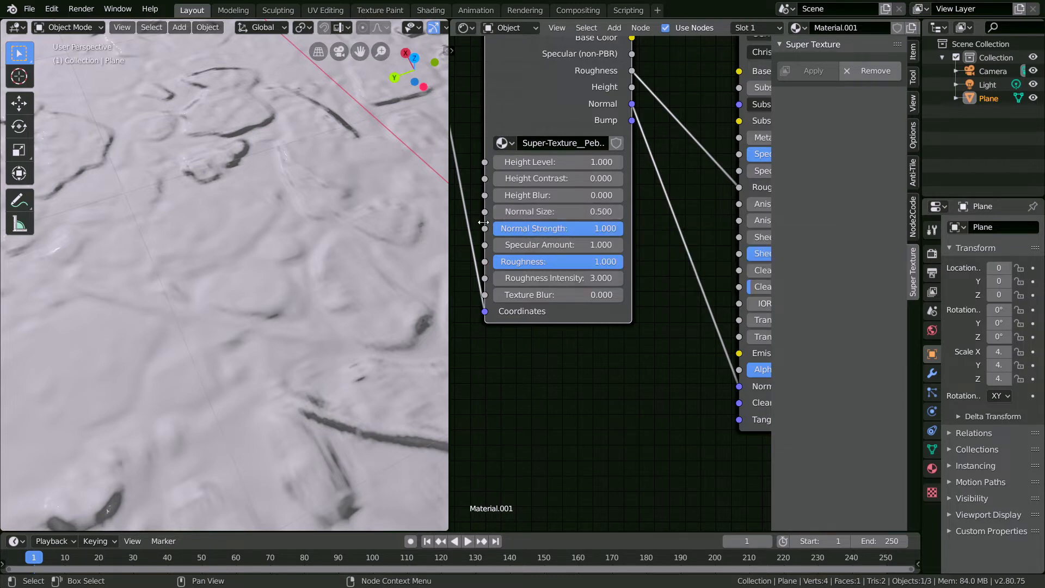
scroll(327, 227, down, 5)
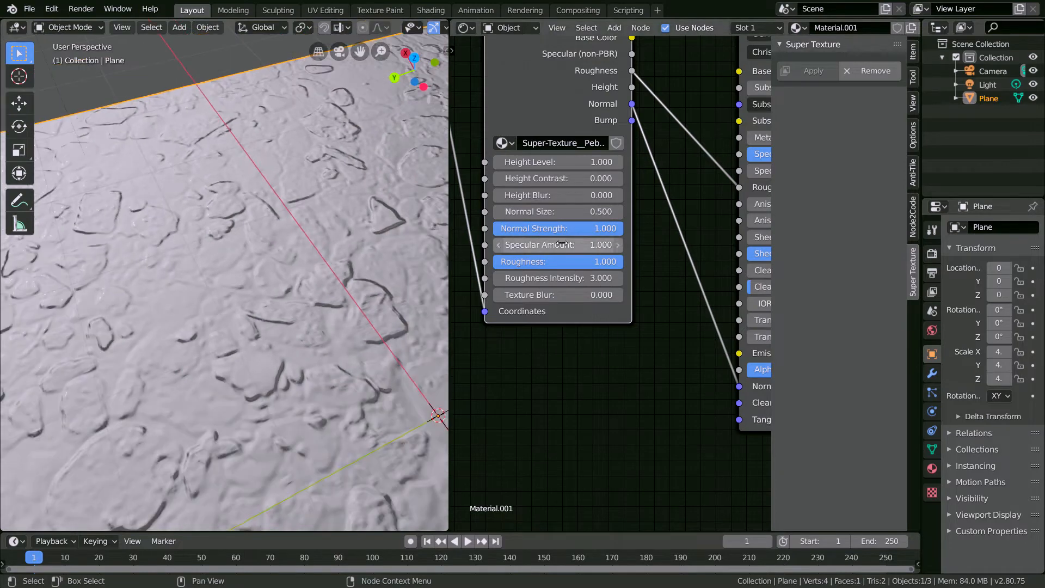
click(558, 211)
text(1)
key(Return)
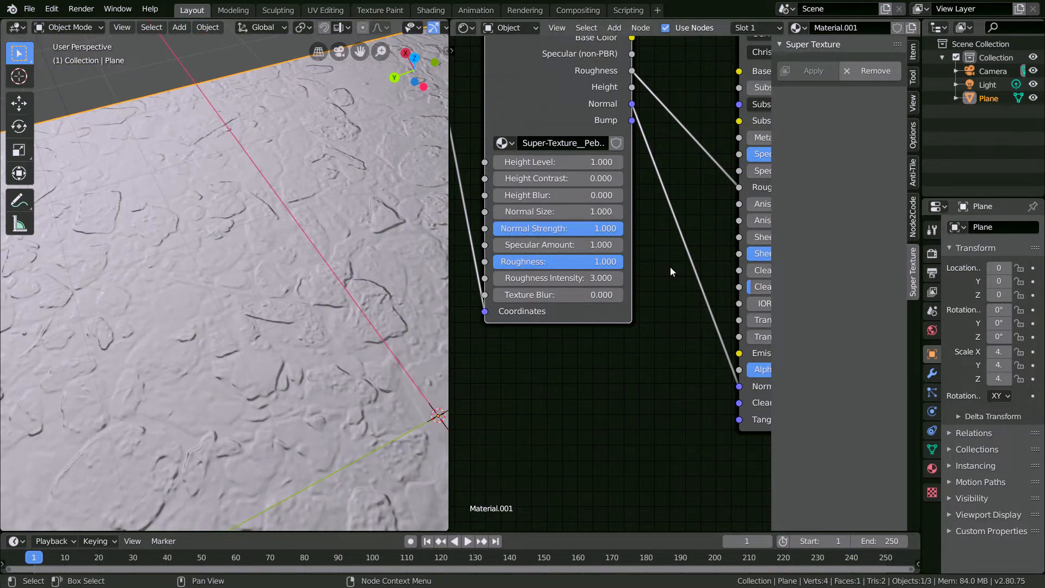
scroll(387, 277, down, 2)
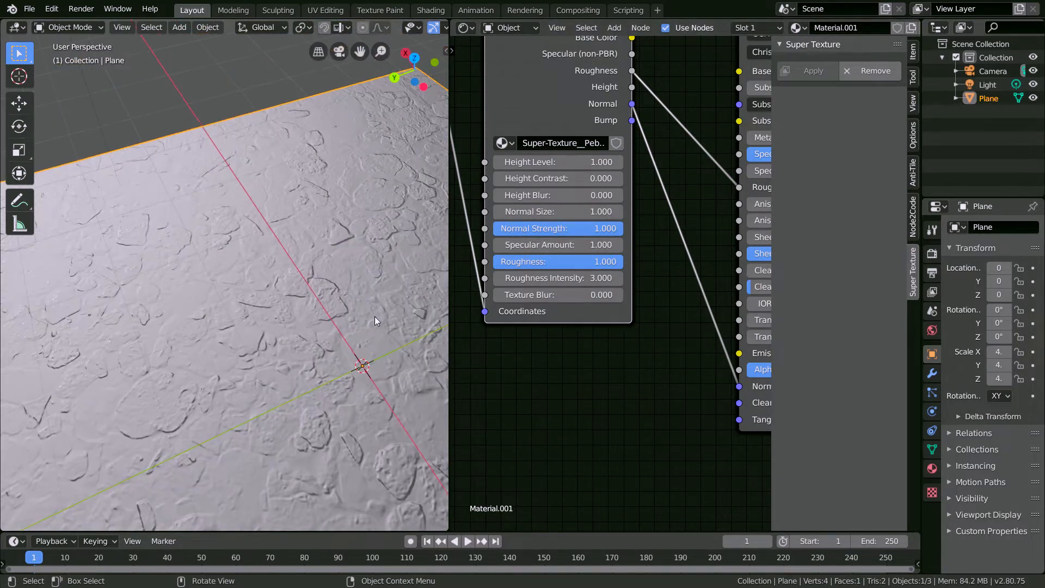
scroll(299, 327, up, 6)
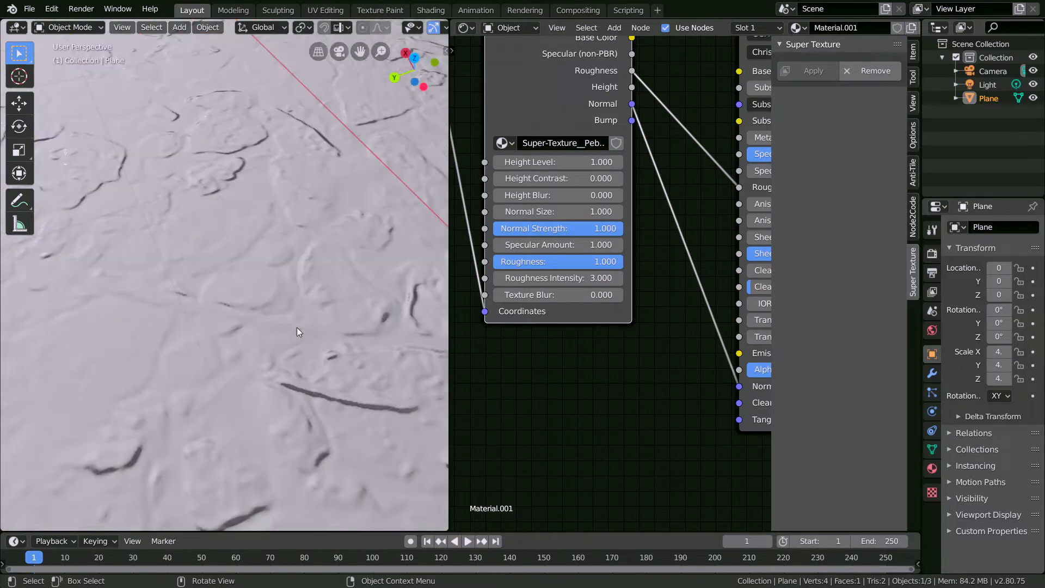
scroll(245, 365, down, 2)
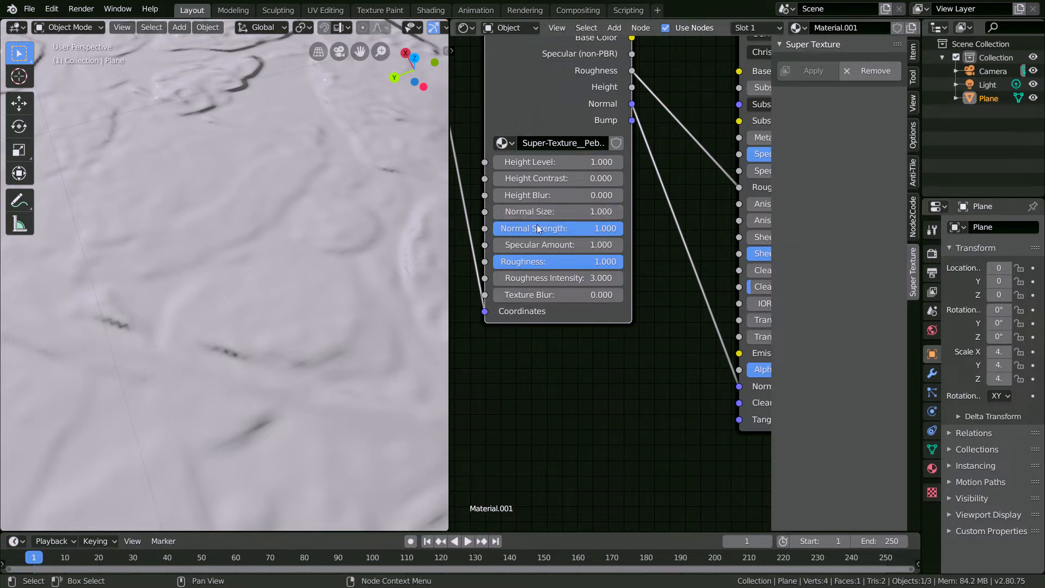
- Set the Normal Size to 2 and examine the plane's surface from a lower angle
double_click(556, 211)
text(2)
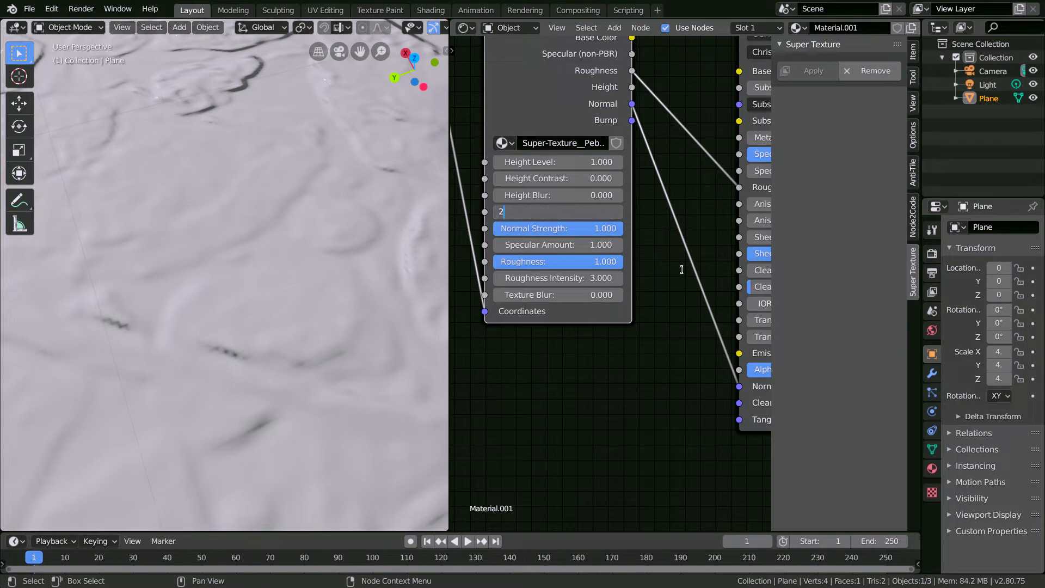
key(Return)
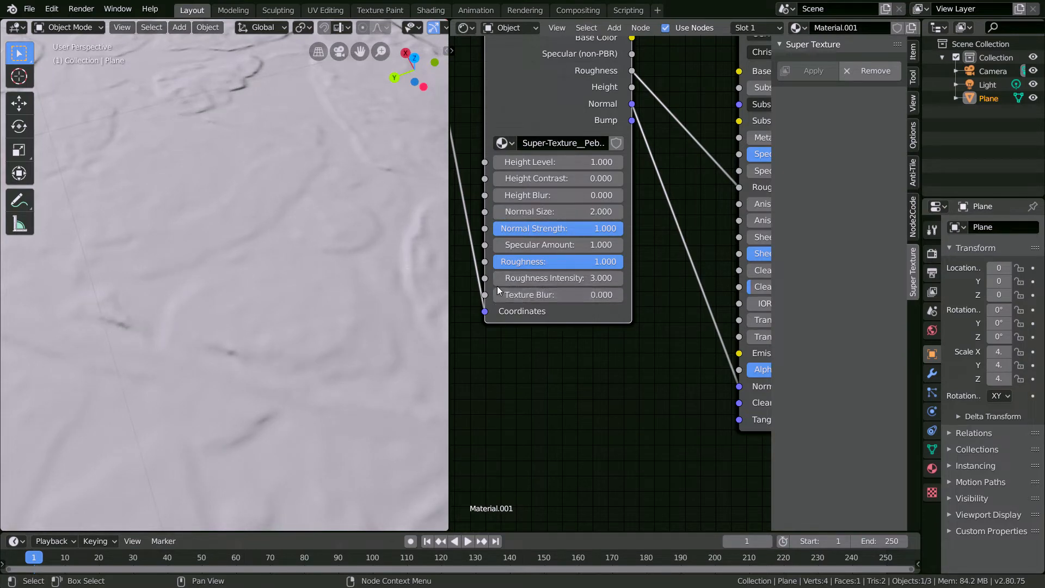
scroll(296, 263, down, 4)
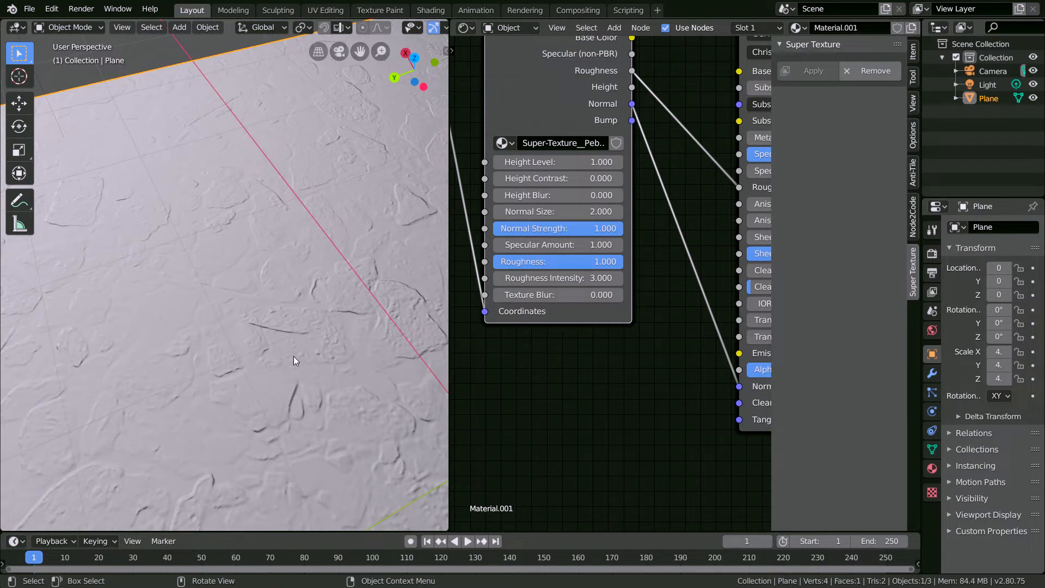
middle_drag(295, 363, 218, 376)
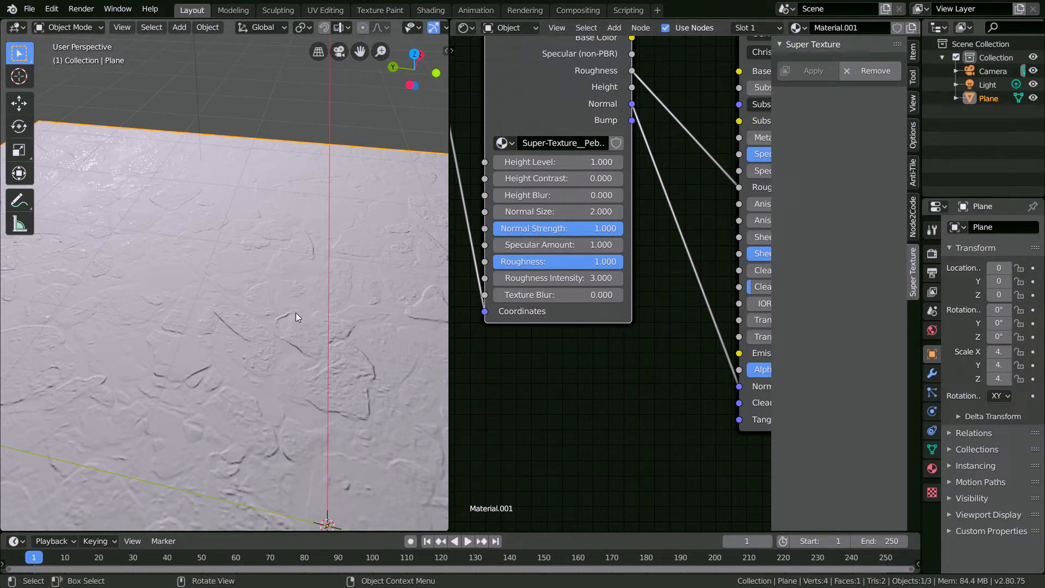
ctrl+middle_drag(295, 313, 295, 374)
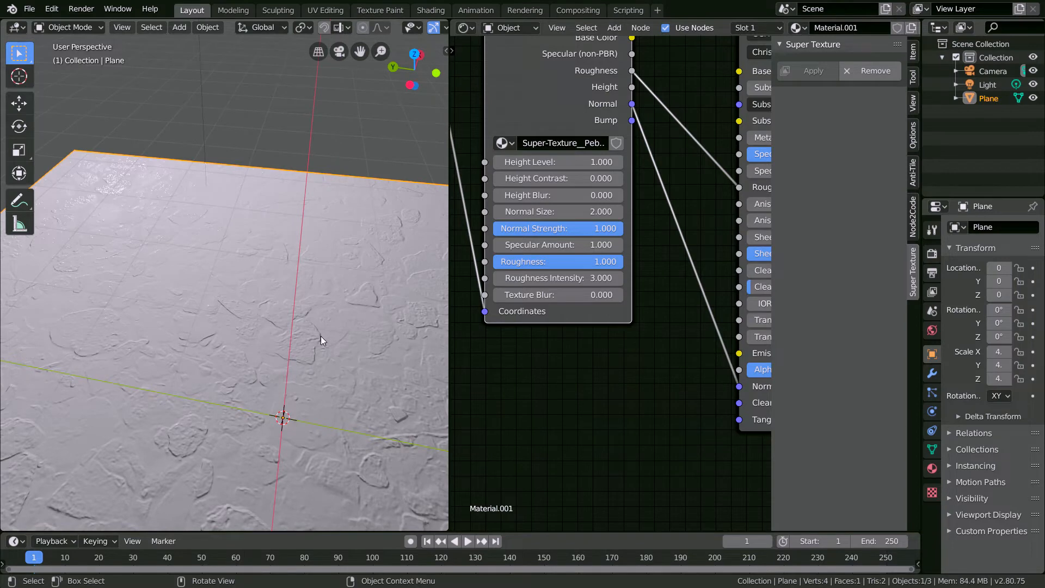
scroll(321, 335, down, 3)
scroll(385, 339, up, 4)
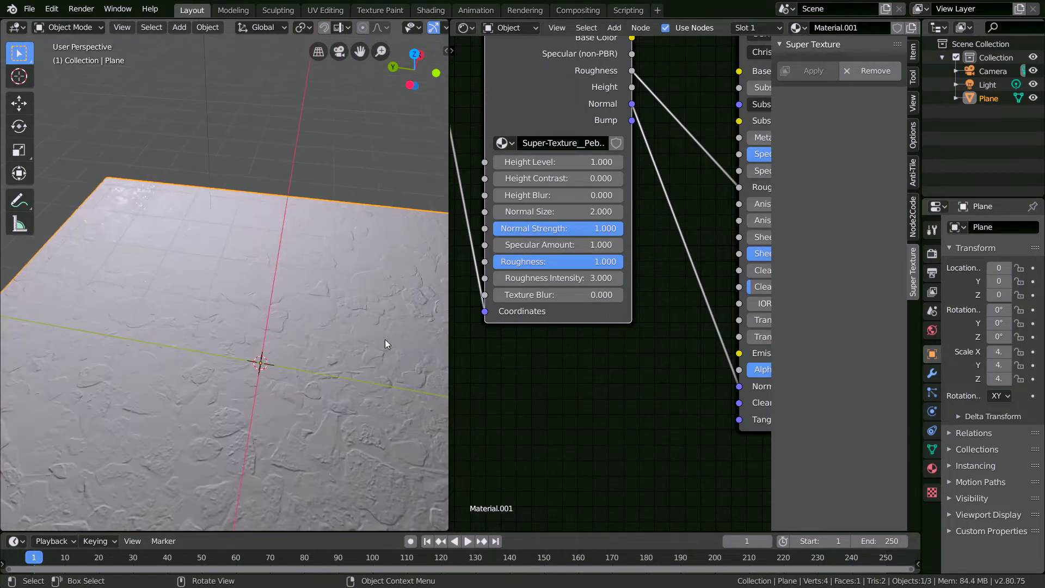
- Reduce the Normal Size to 0.4 and check the relief across the whole plane
double_click(541, 212)
text(.)
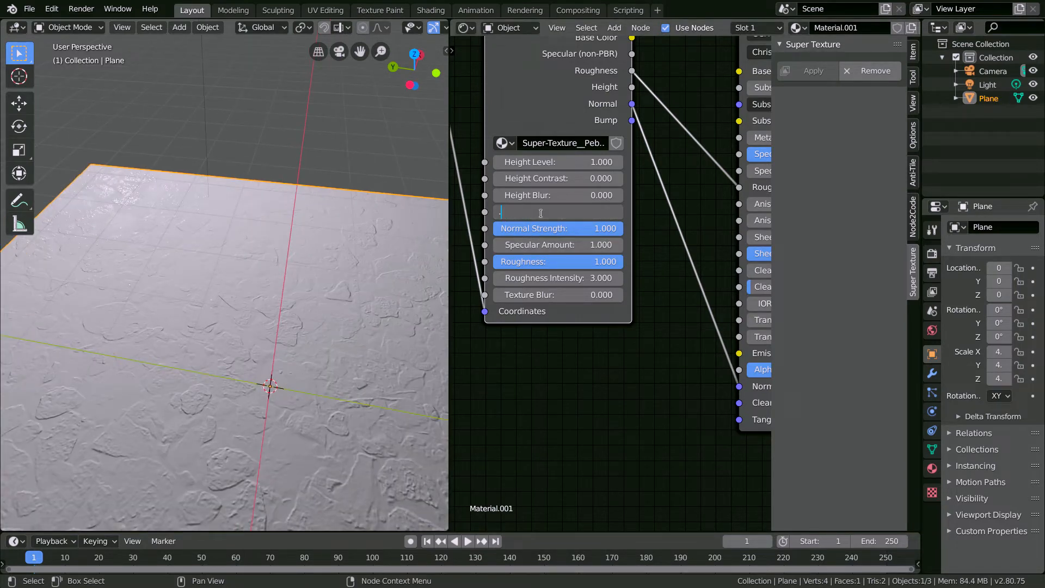
text(4)
key(Return)
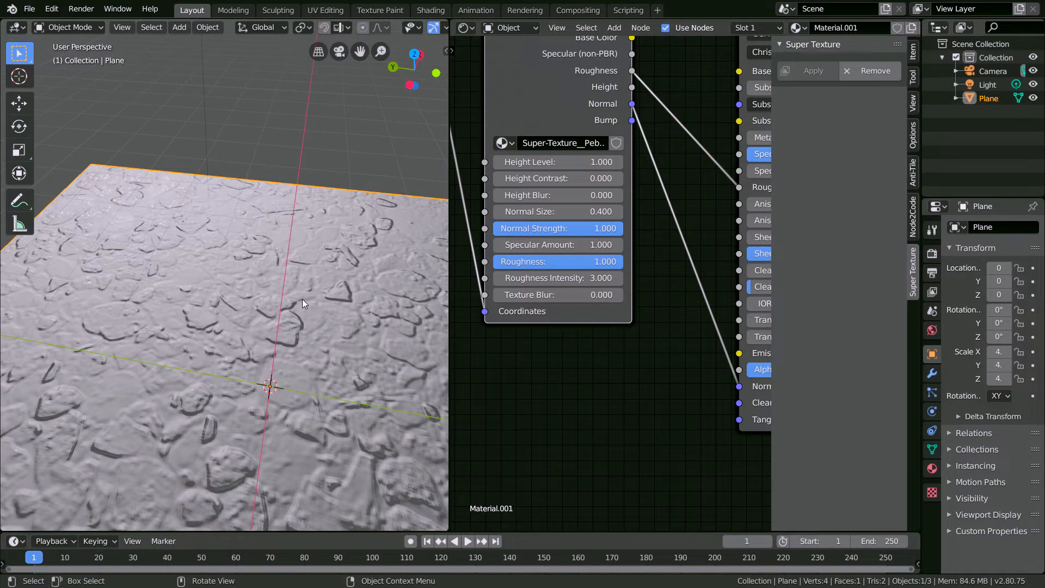
middle_drag(306, 299, 323, 383)
- Set the Super Texture node's Normal Size to 0.3
click(552, 212)
text(0.3)
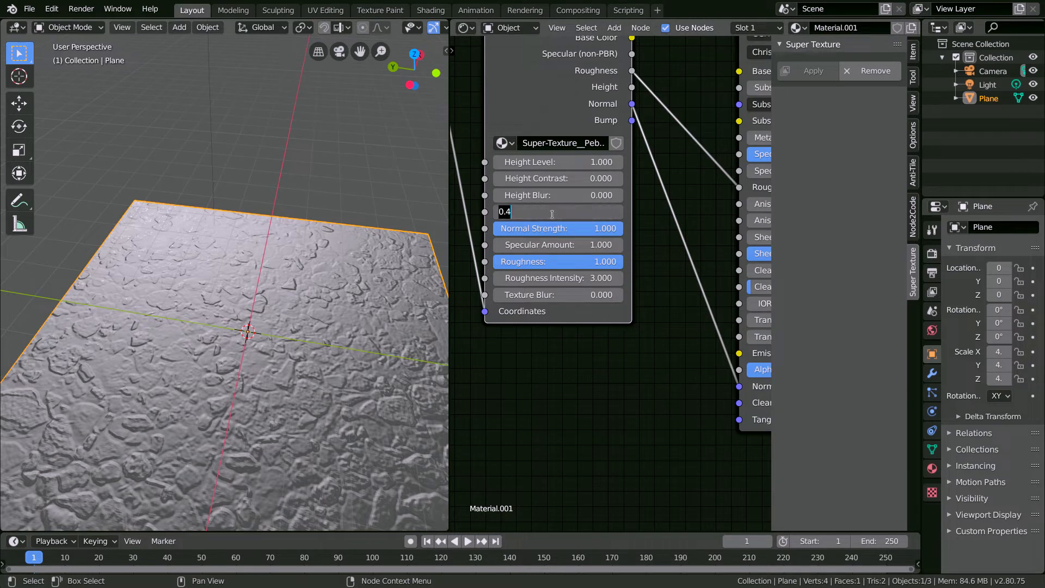
key(Return)
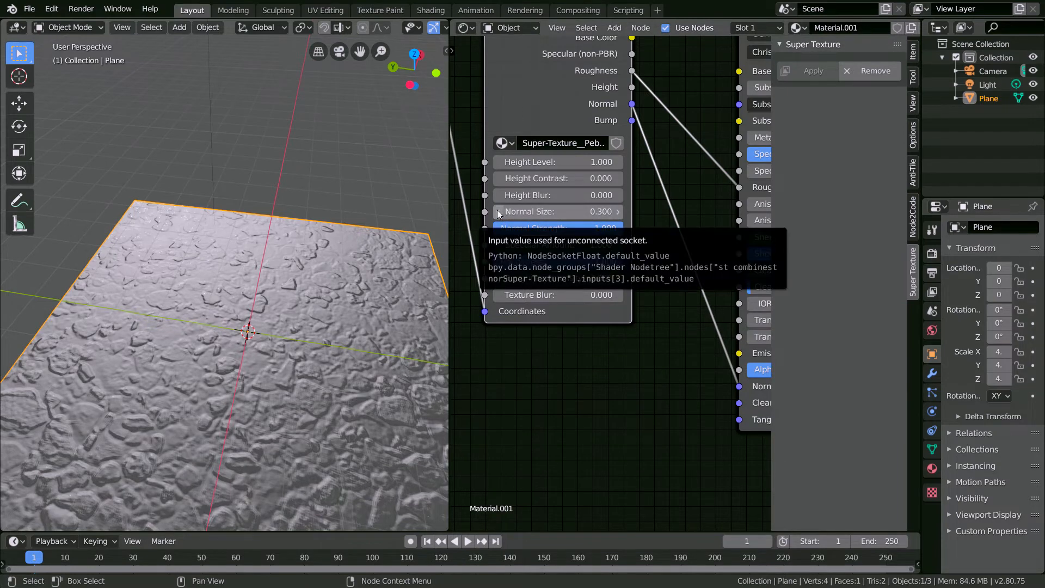
- Lower the Super Texture node's Normal Size to 0.2 and inspect the plane's relief up close and from farther away
click(499, 212)
middle_drag(299, 284, 256, 368)
middle_drag(302, 423, 275, 407)
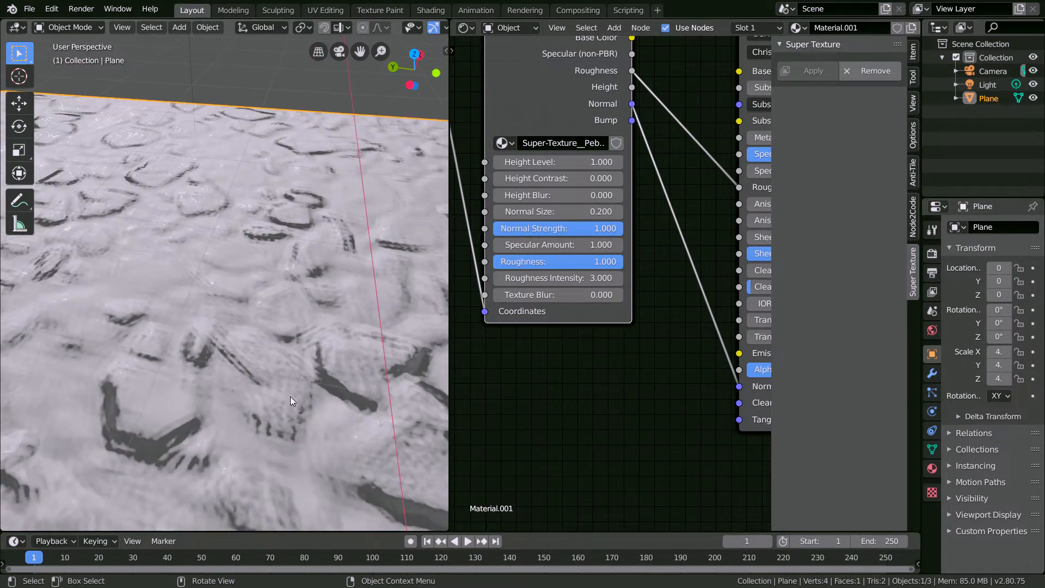
scroll(275, 400, down, 6)
mouse_move(207, 403)
middle_down()
mouse_move(309, 412)
mouse_move(195, 400)
middle_up()
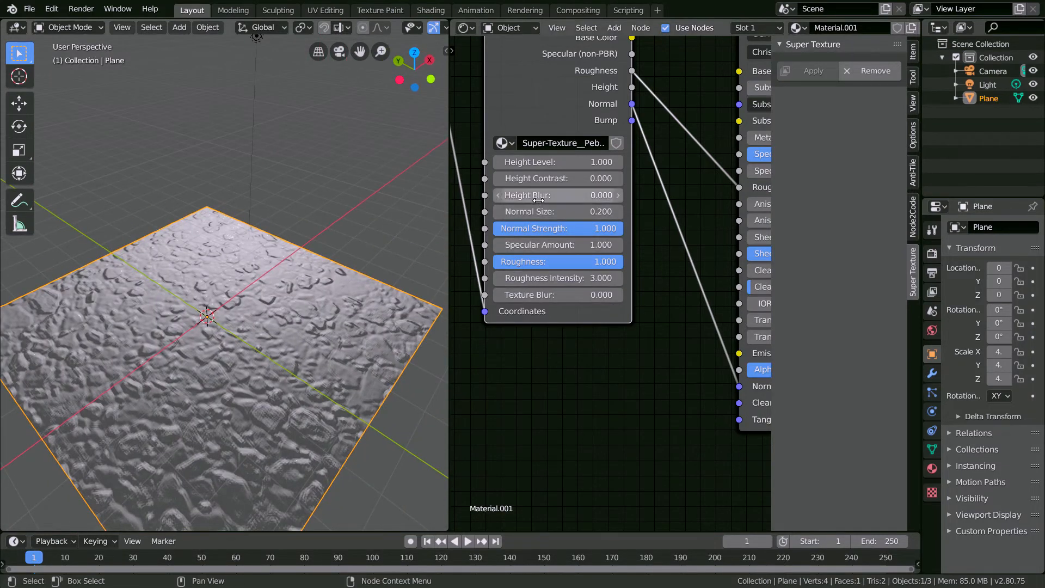
- Try Height Blur values of 1.1 and 1.7 on the Super Texture node and inspect the smoothed surface up close
drag(558, 195, 594, 195)
scroll(268, 341, up, 3)
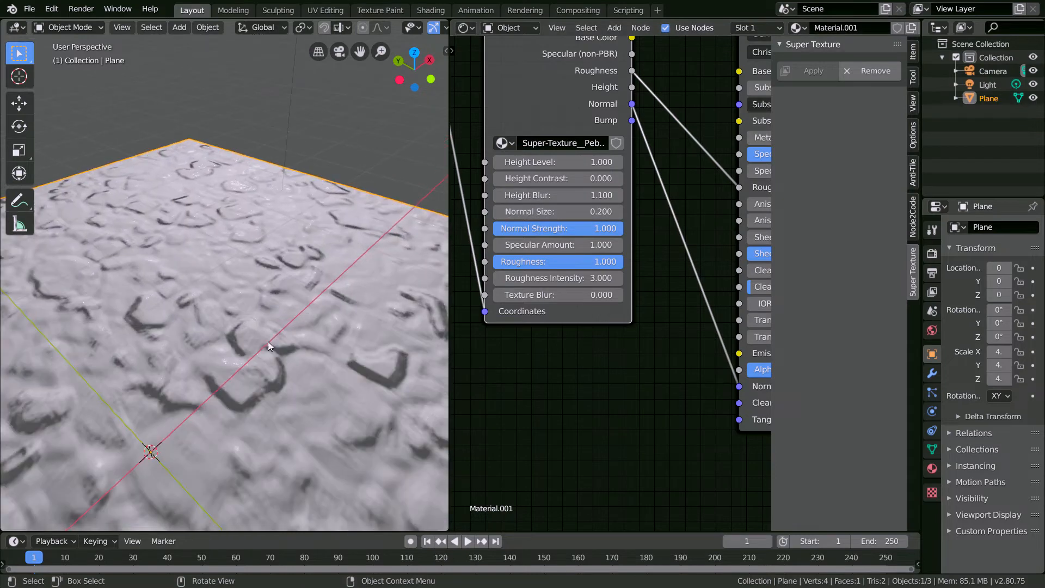
middle_drag(219, 373, 366, 343)
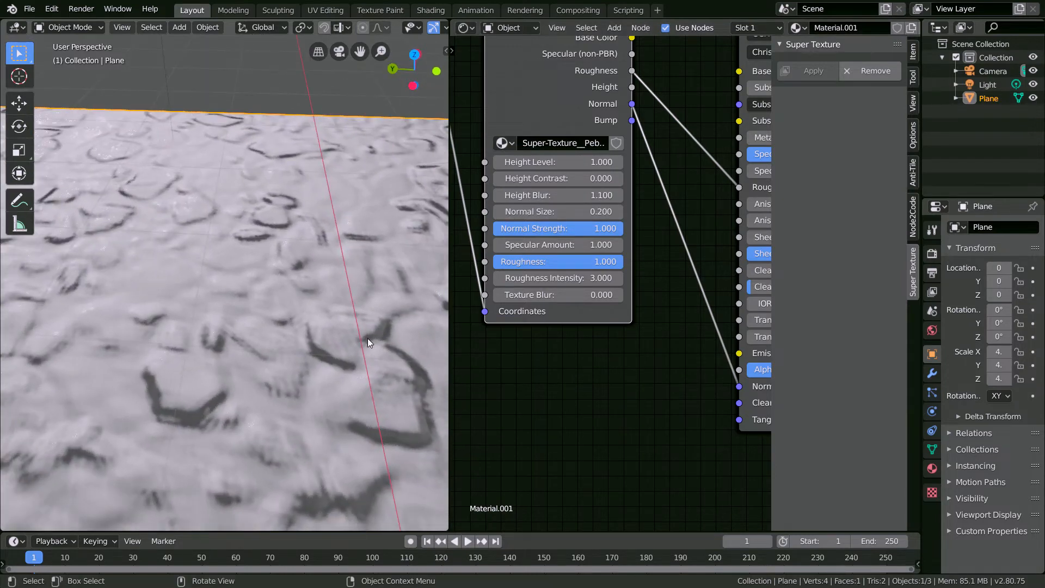
drag(555, 194, 577, 195)
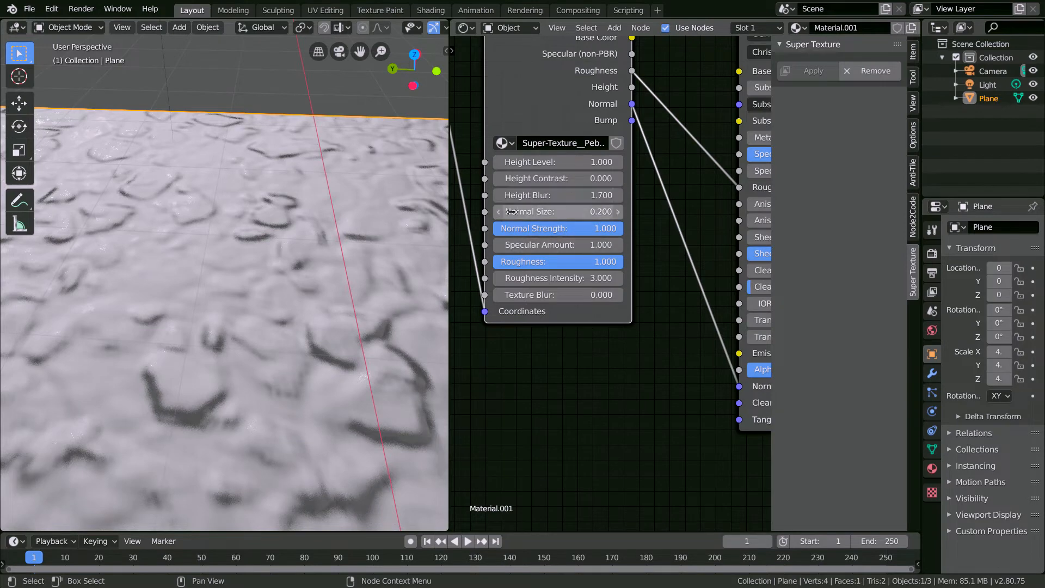
- Set Height Blur to 1 and Normal Size to 0.3, checking the relief across the whole plane
middle_drag(407, 326, 292, 378)
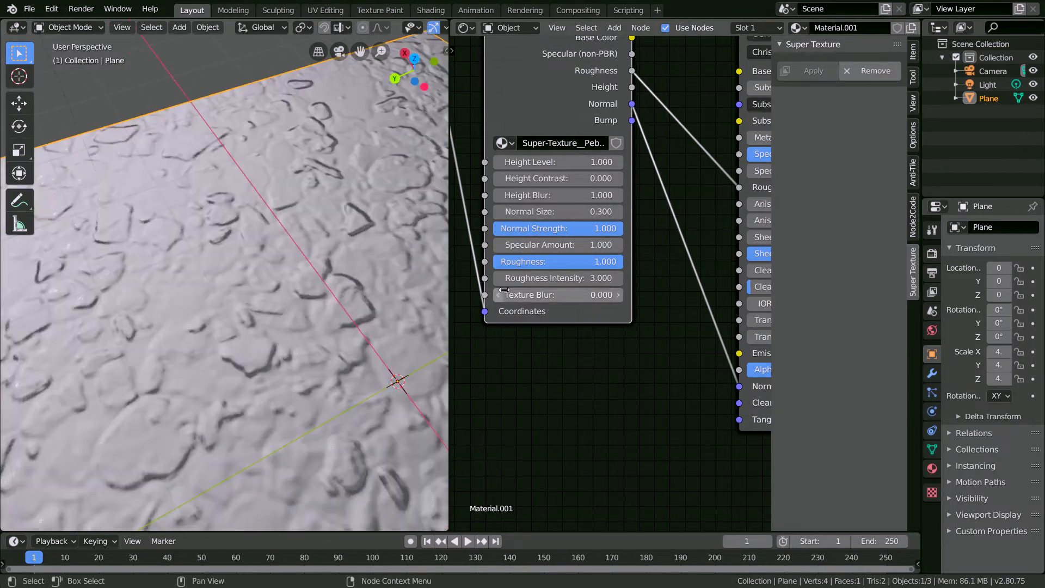
middle_drag(221, 306, 284, 318)
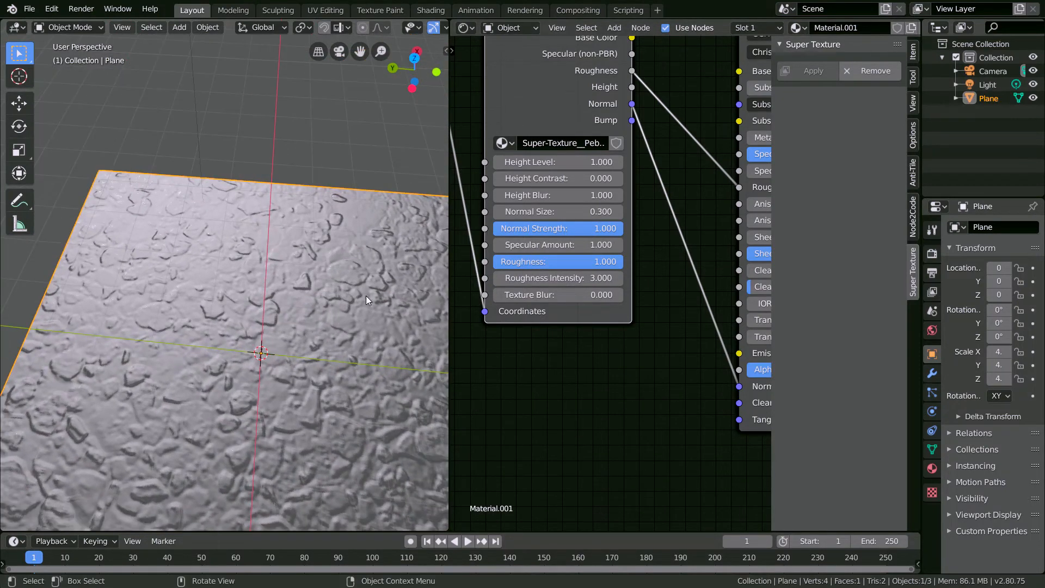
scroll(366, 299, down, 3)
- Link the Super Texture Roughness output to the shader's Base Color and cut its Roughness and Normal links
middle_drag(646, 106, 557, 224)
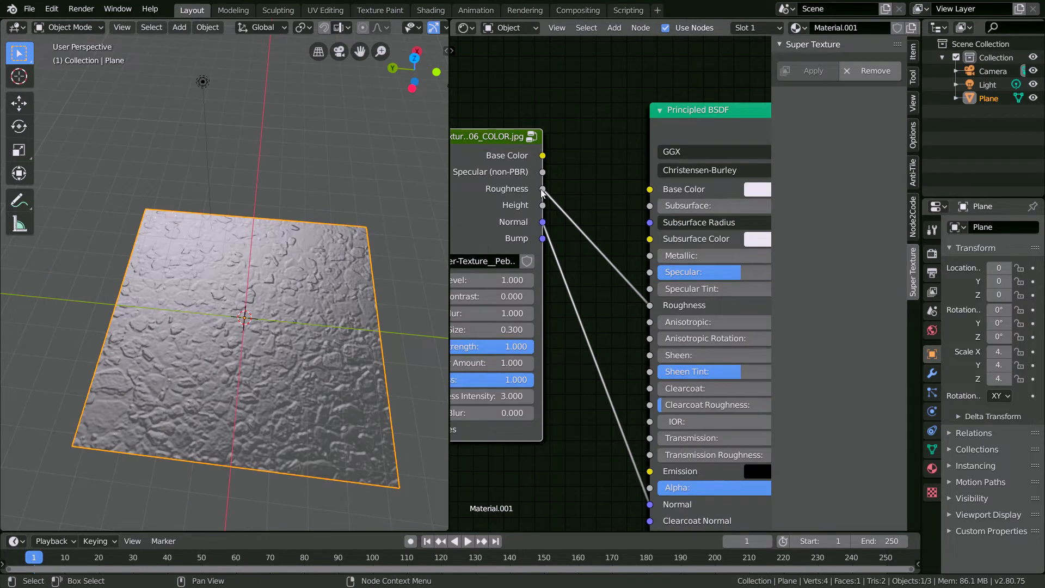
drag(543, 190, 650, 189)
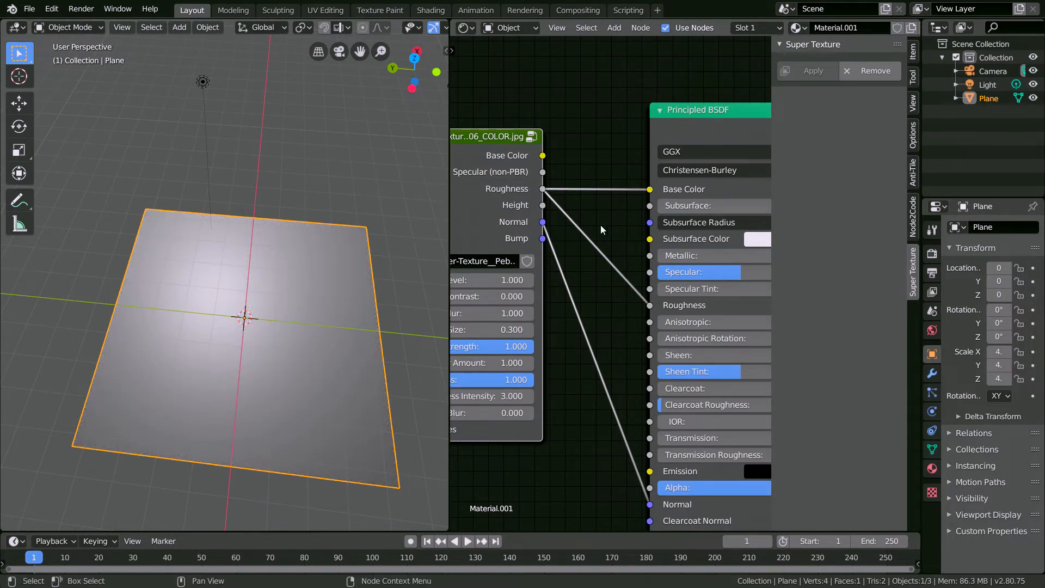
ctrl+right_drag(598, 214, 558, 317)
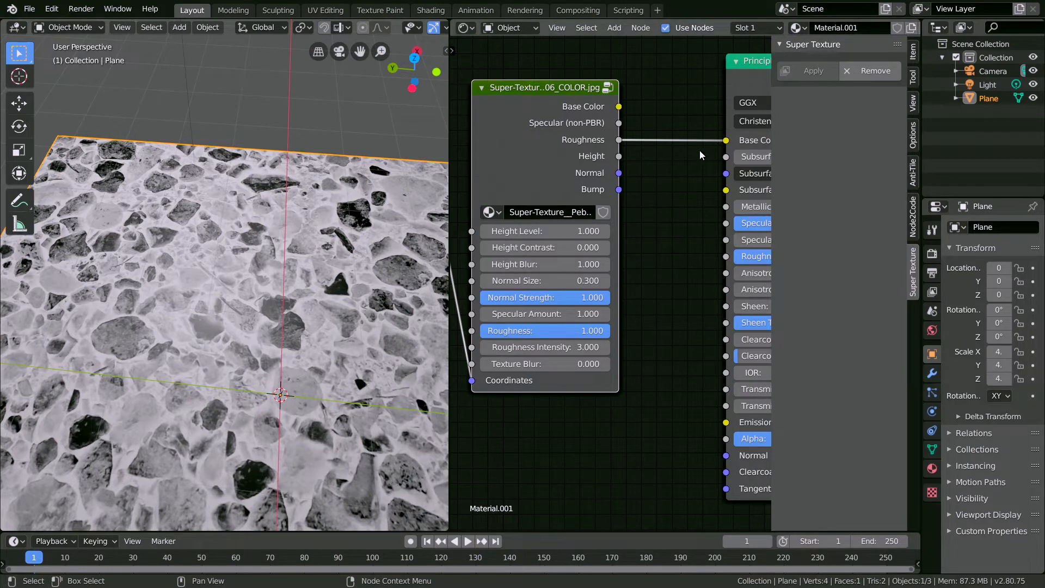
- Move the Roughness output's link from the shader's Base Color to its Roughness input and check the plane's highlight
middle_drag(700, 150, 642, 123)
drag(668, 113, 669, 228)
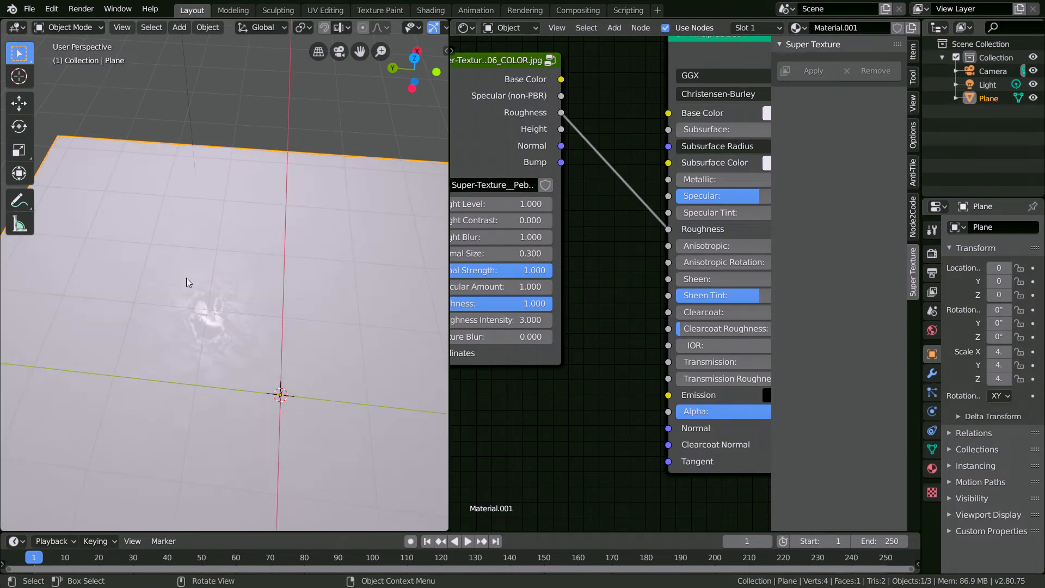
middle_drag(270, 316, 302, 299)
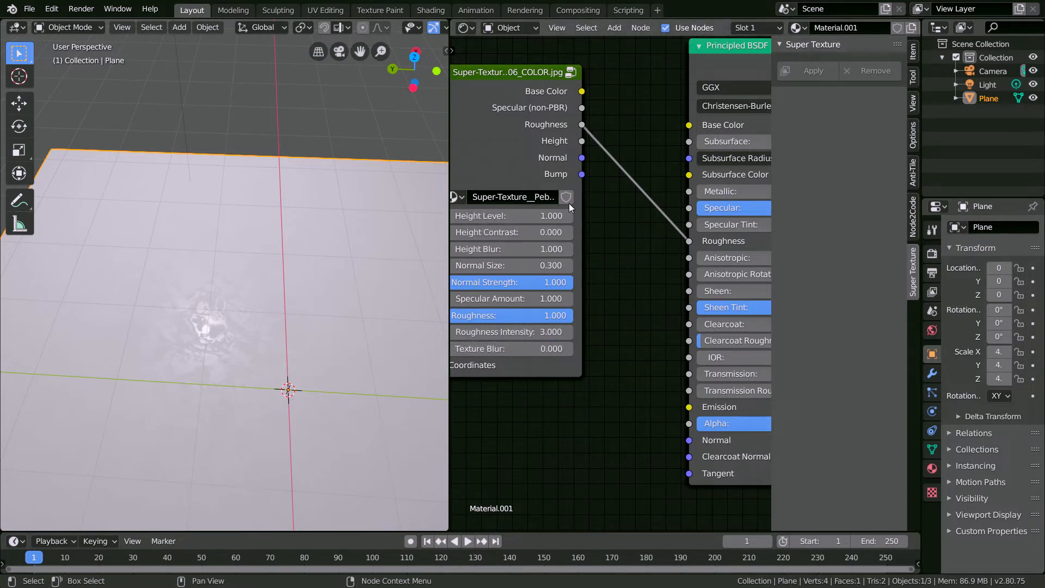
- Also link the Roughness output to the shader's Base Color and raise Roughness Intensity to 13.2
drag(582, 125, 689, 124)
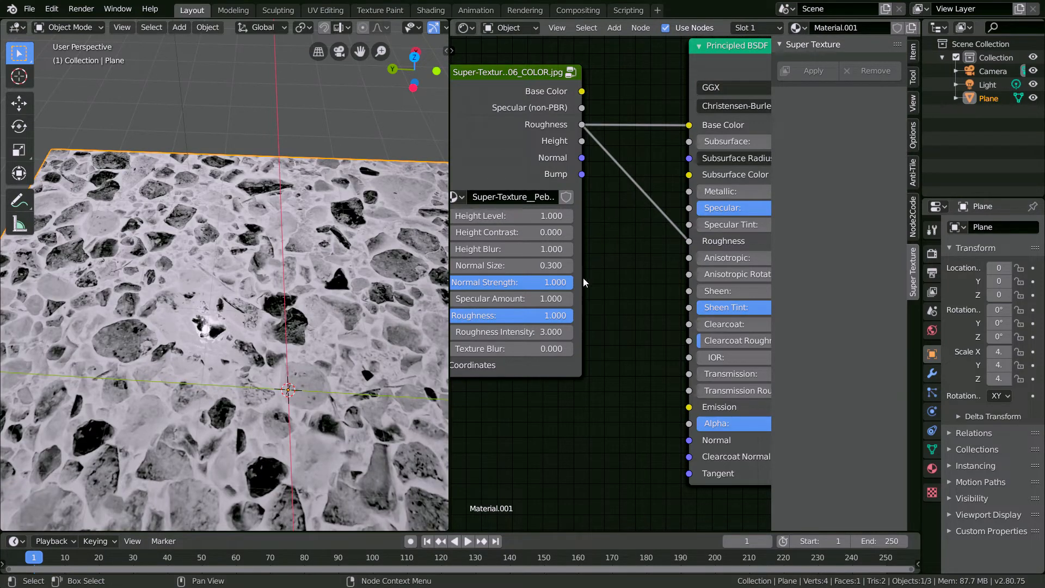
middle_drag(477, 330, 543, 258)
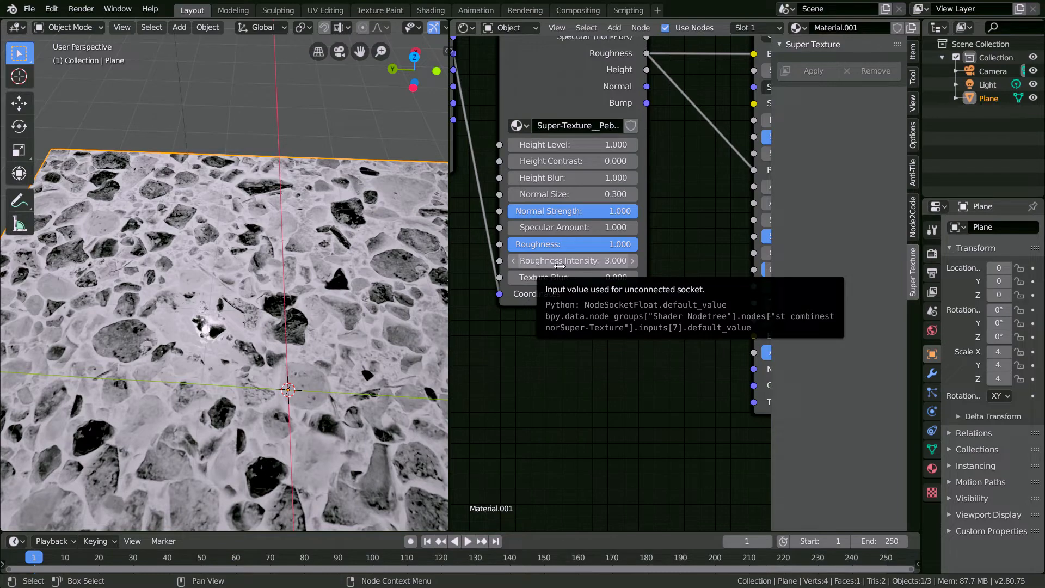
drag(555, 266, 708, 266)
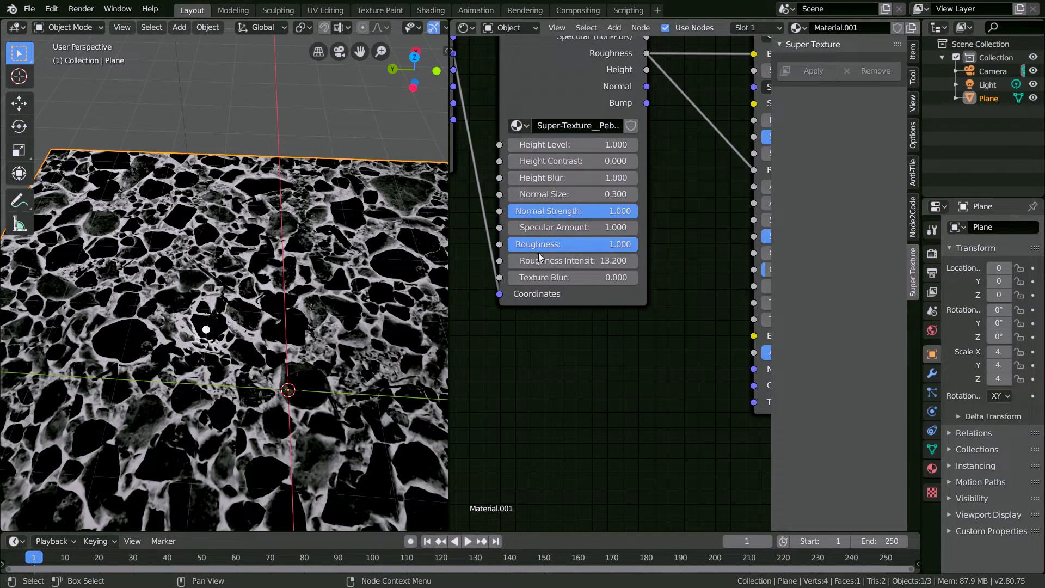
- Reduce the Super Texture node's Roughness to 0.528 and its Roughness Intensity to 1.7
mouse_move(344, 318)
middle_down()
mouse_move(303, 315)
mouse_move(338, 313)
middle_up()
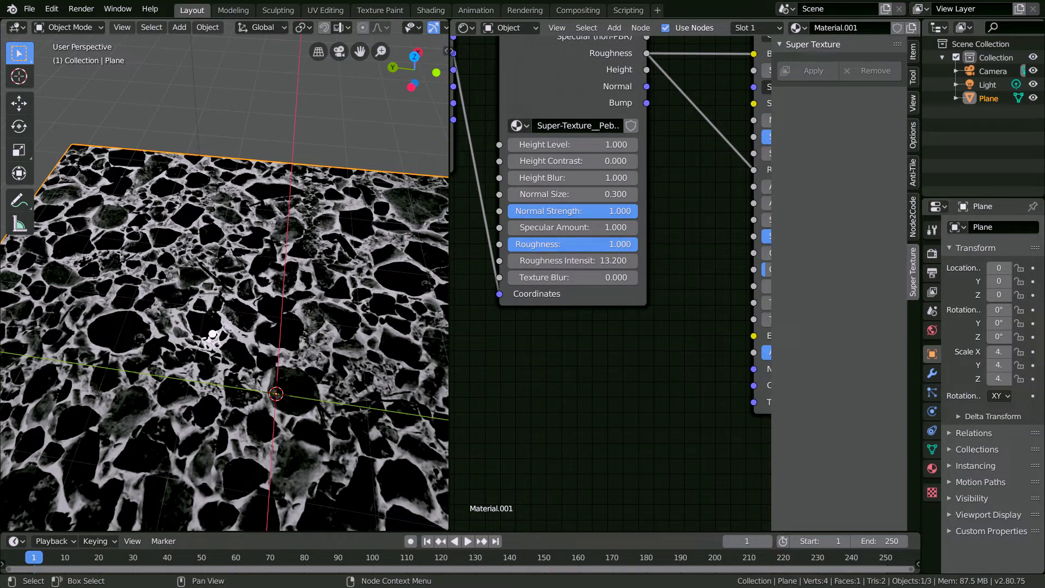
drag(605, 245, 511, 247)
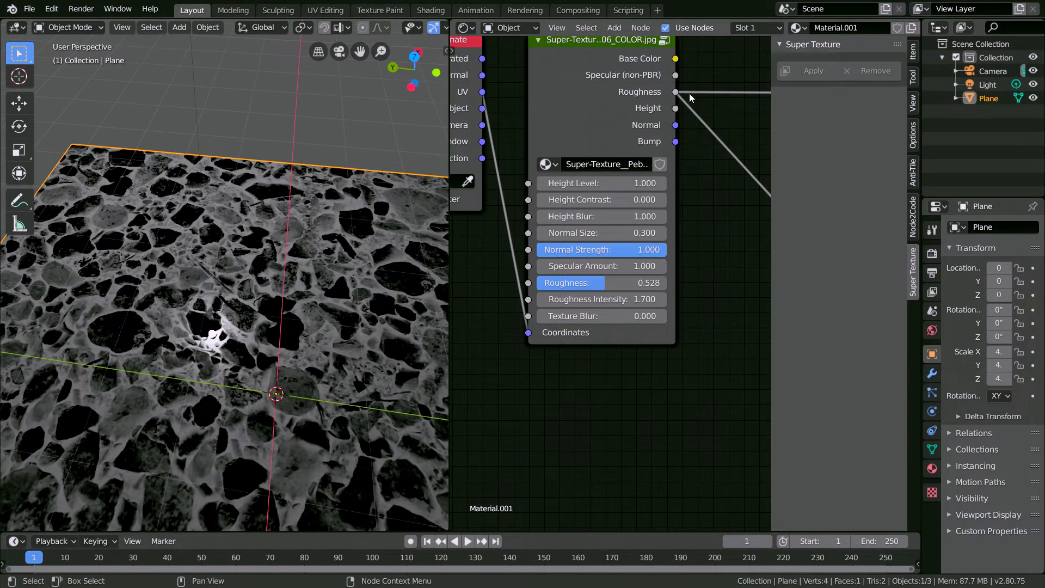
- Preview the Specular (non-PBR) output through the shader's Base Color on the plane and remove that link
middle_drag(693, 102, 567, 141)
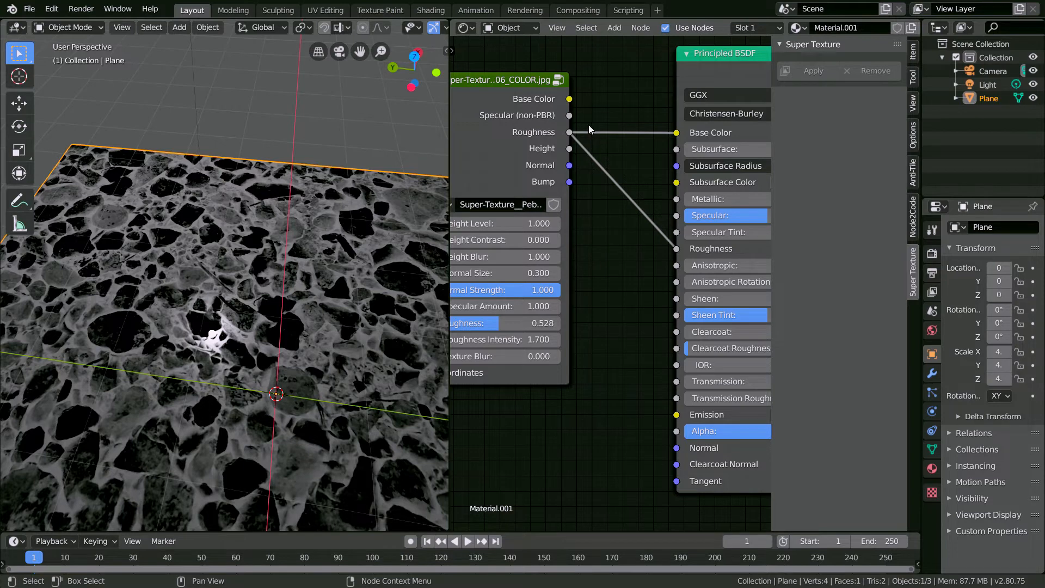
drag(569, 115, 675, 133)
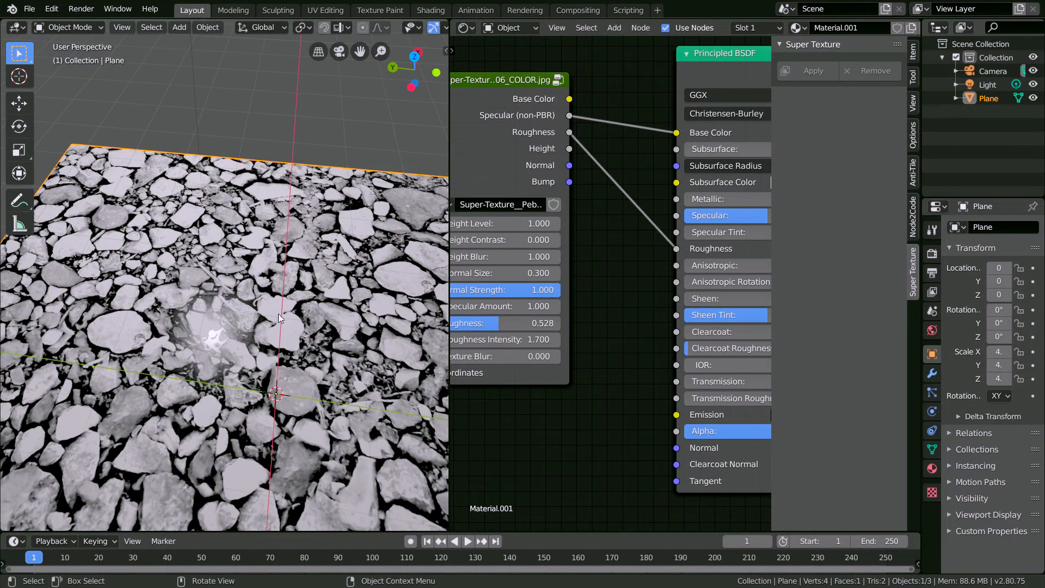
middle_drag(278, 314, 318, 315)
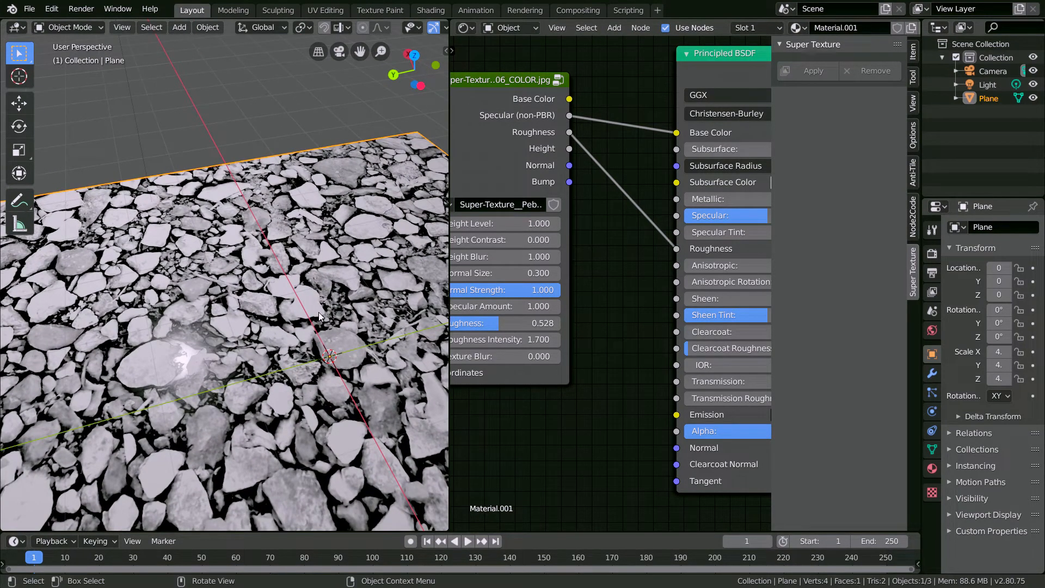
key(ctrl+z)
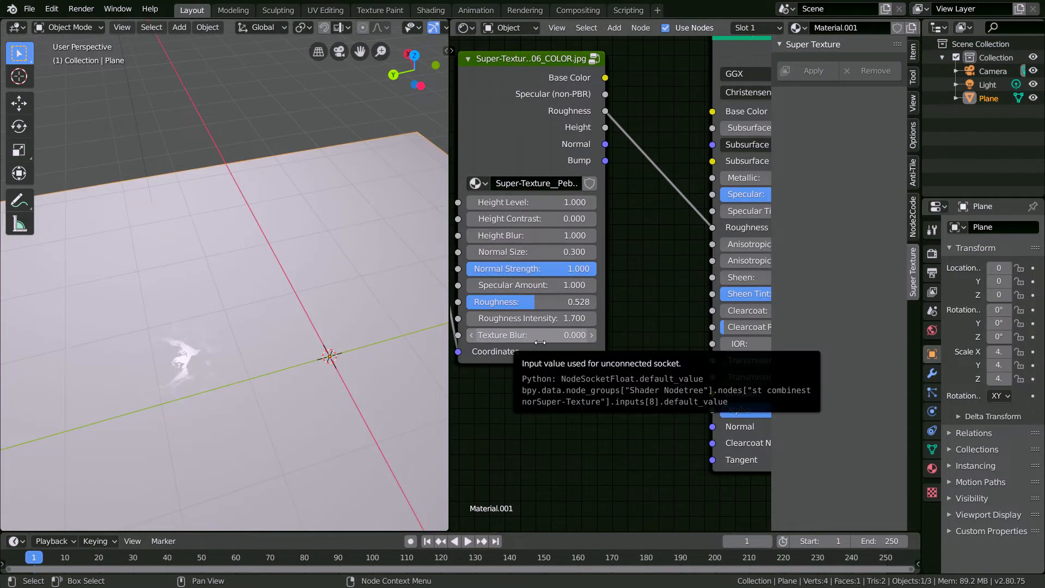
- Compare the Base Color and Height outputs on the shader's Base Color while raising Texture Blur to 7.4 and 9.7
drag(605, 78, 715, 118)
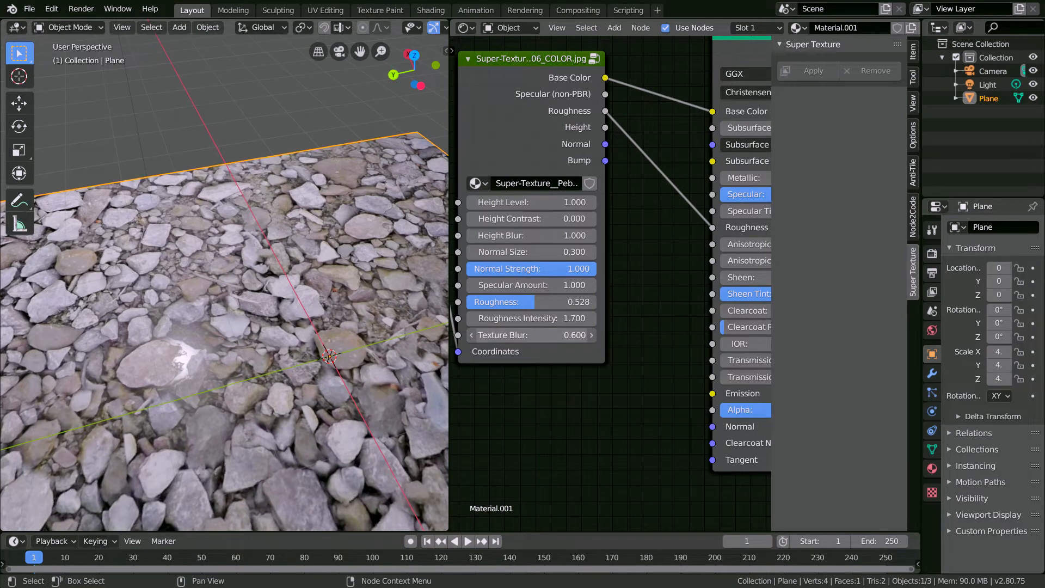
middle_drag(355, 316, 290, 326)
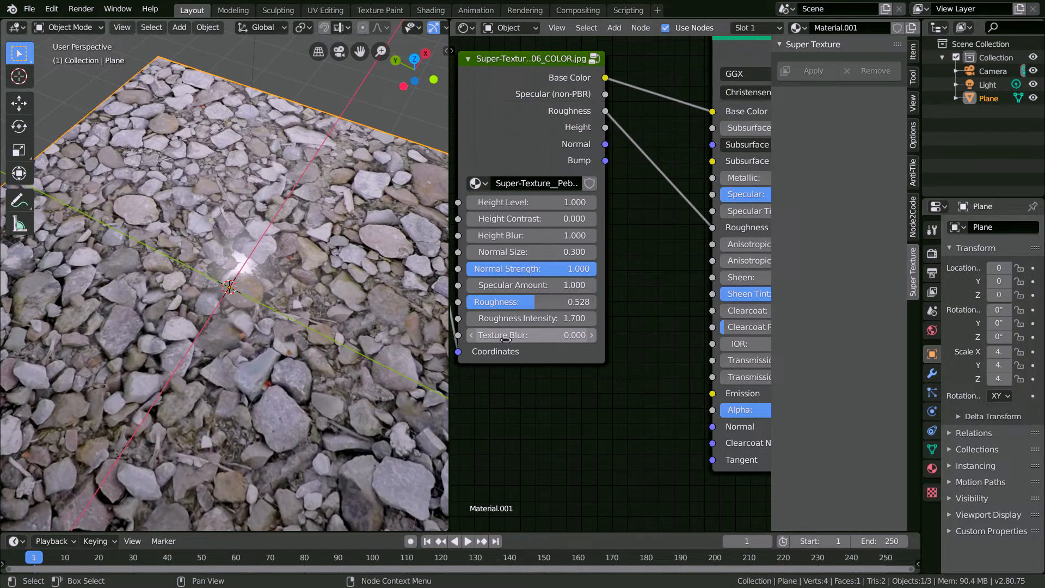
mouse_move(510, 337)
mouse_down()
mouse_move(535, 337)
mouse_move(515, 340)
mouse_up()
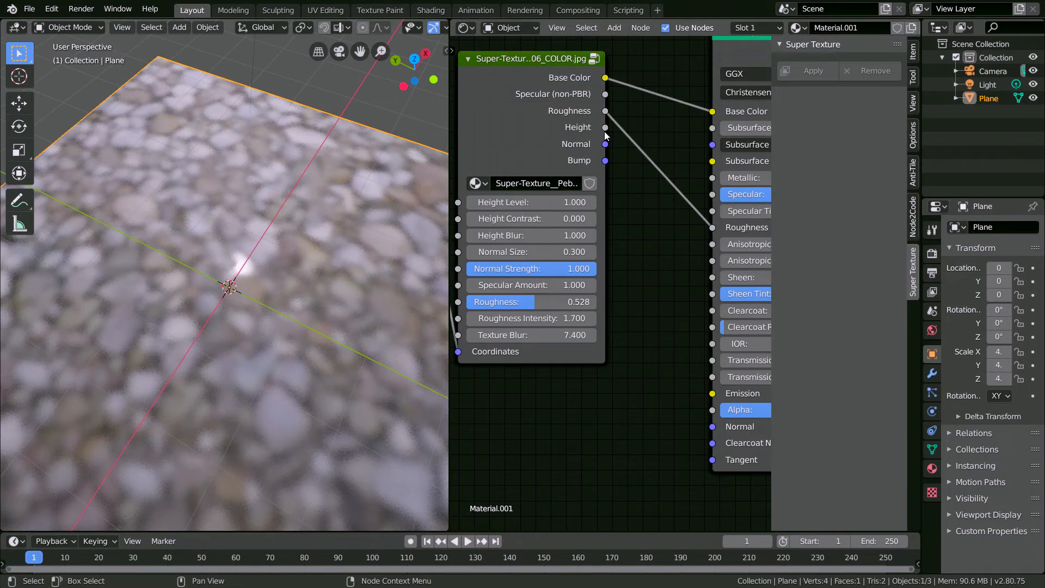
drag(605, 128, 712, 111)
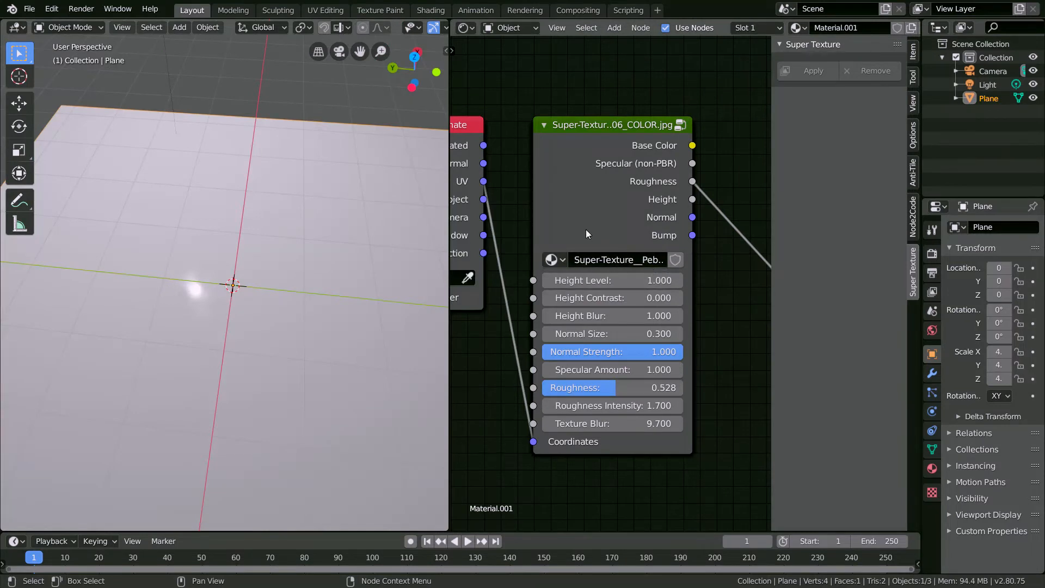
- Remove Super Texture from the pebble texture node and reapply it with Use Parallax enabled
click(574, 165)
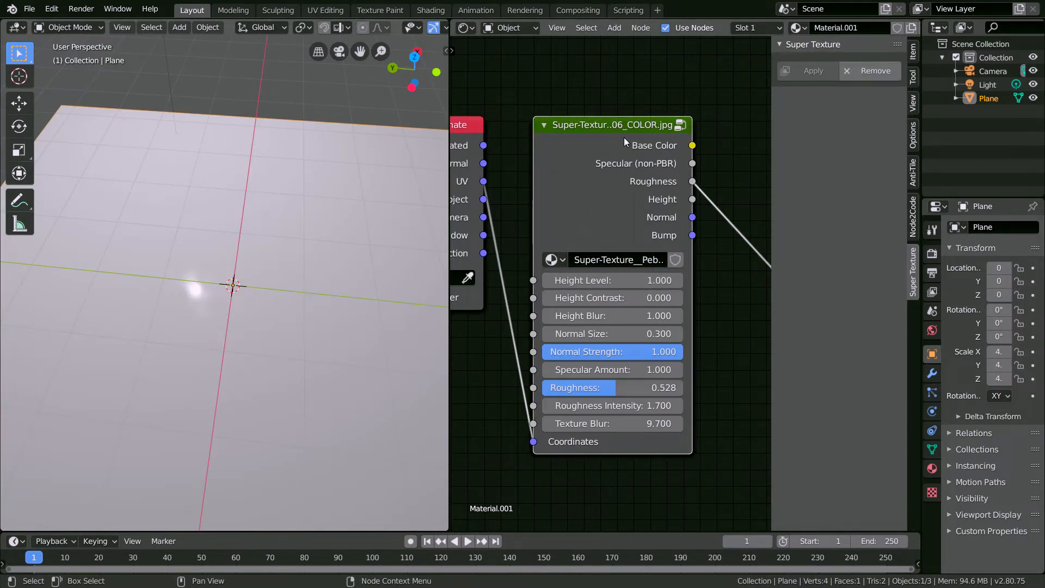
click(875, 71)
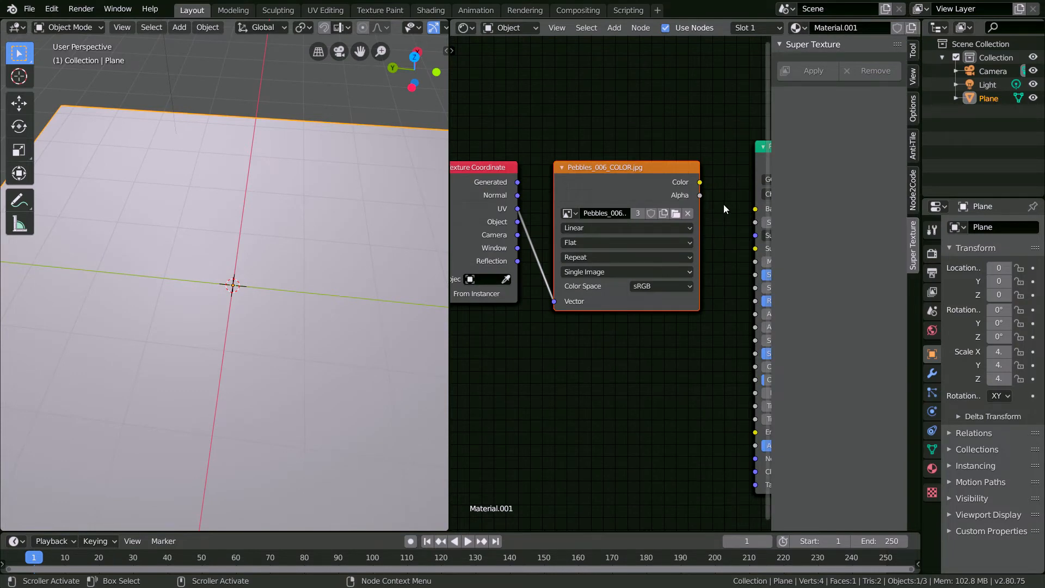
click(619, 188)
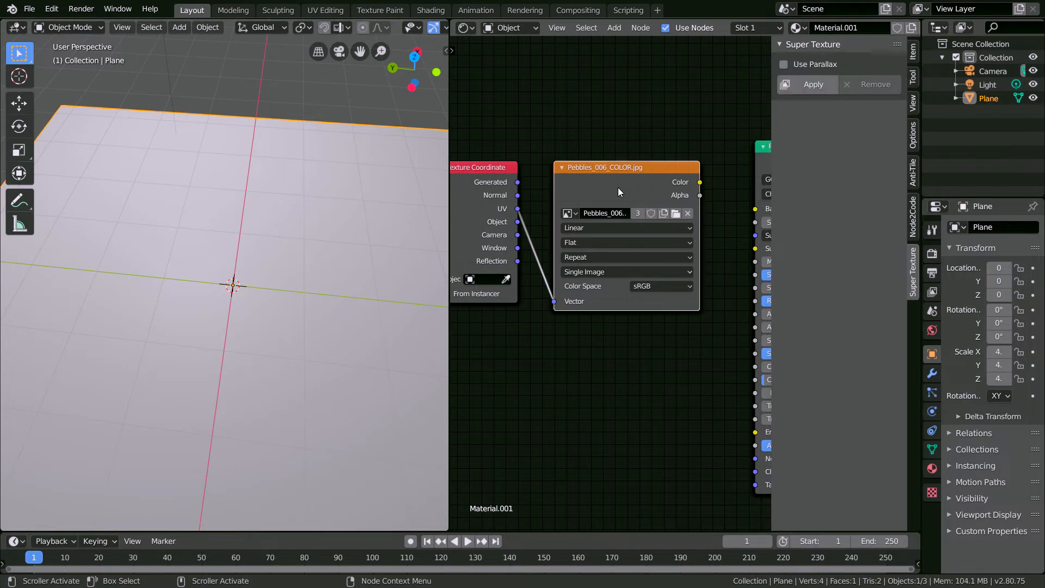
click(782, 66)
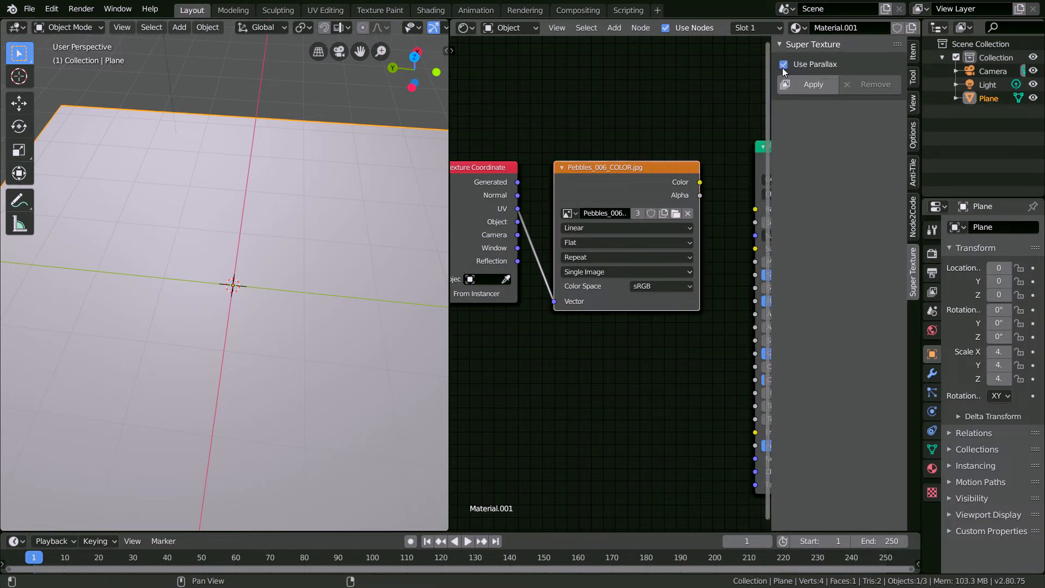
click(815, 86)
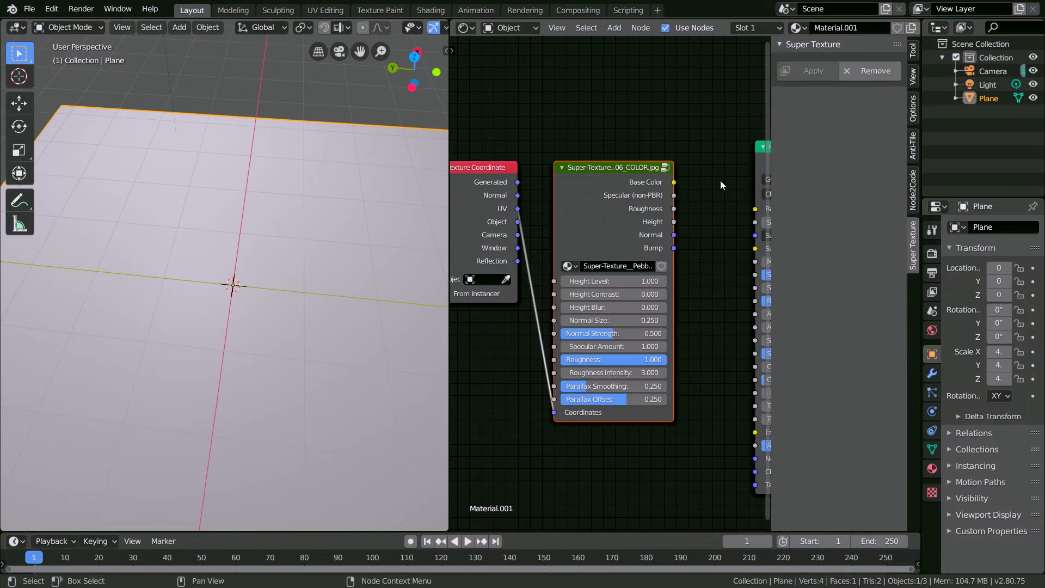
- Link the parallax Super Texture node's Base Color and Roughness outputs to the matching Principled BSDF inputs
shift+scroll(671, 159, down, 3)
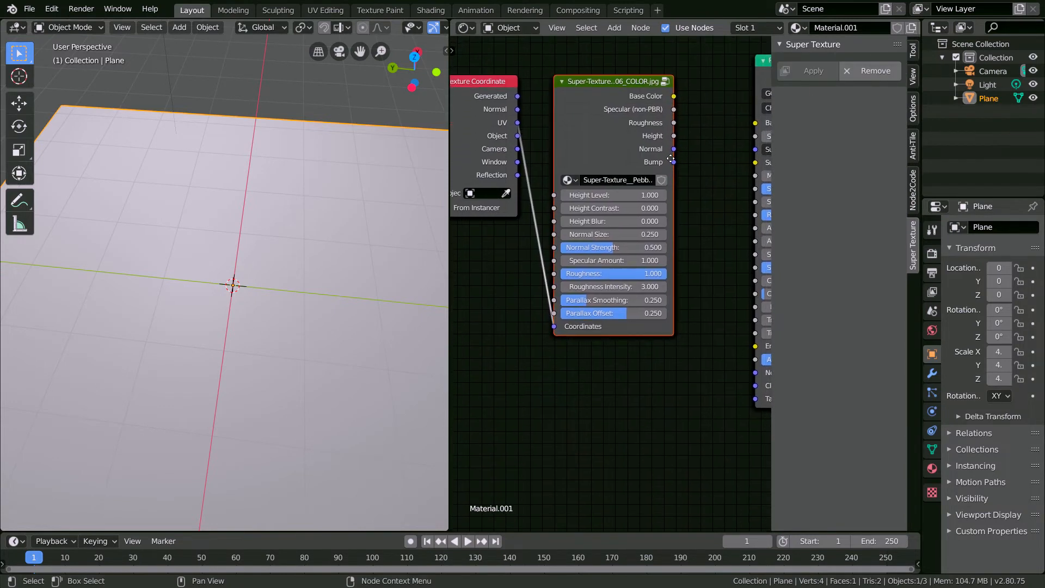
shift+scroll(675, 175, down, 1)
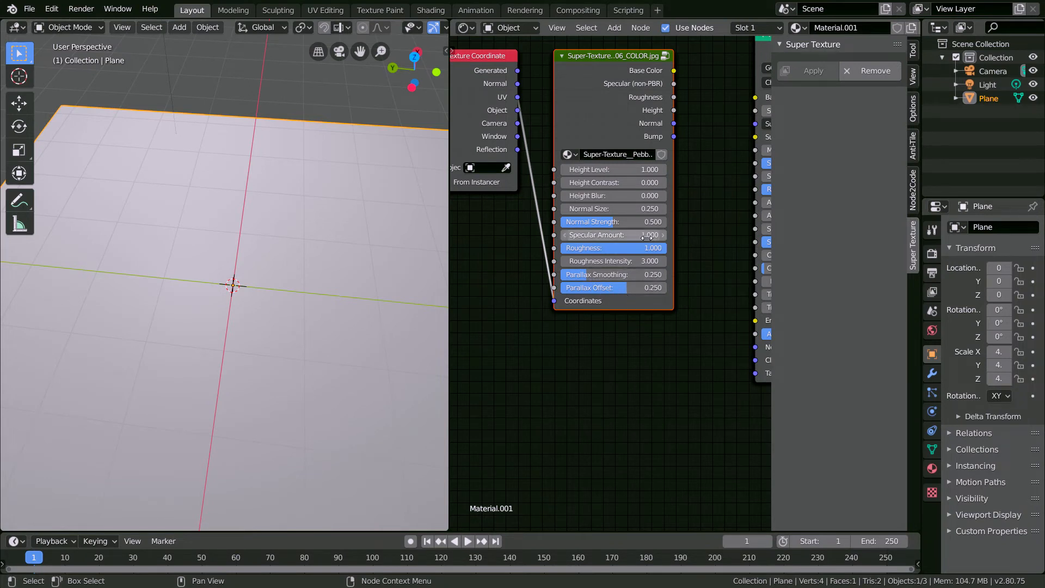
middle_drag(684, 194, 597, 217)
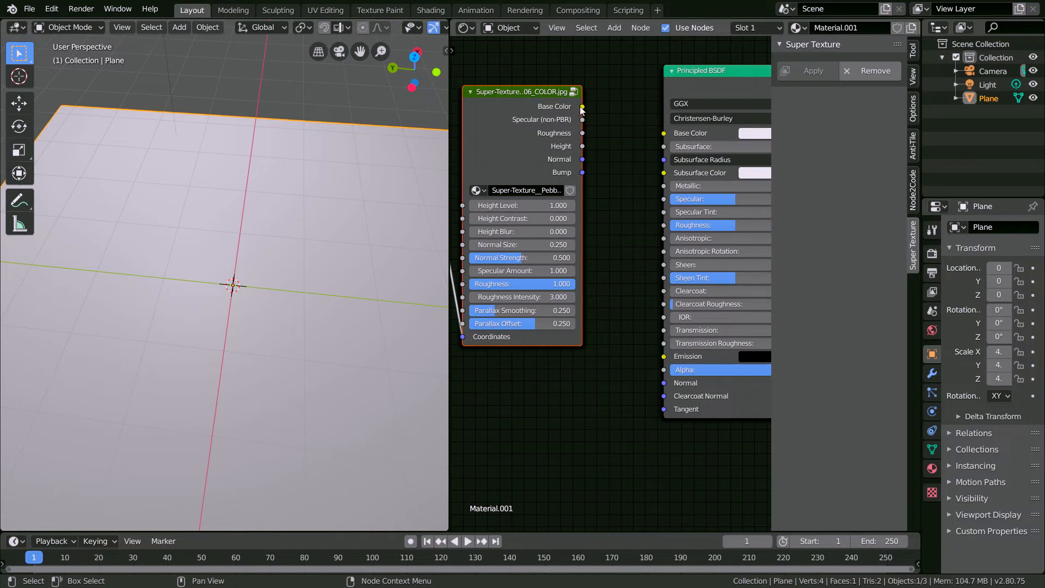
drag(583, 107, 665, 137)
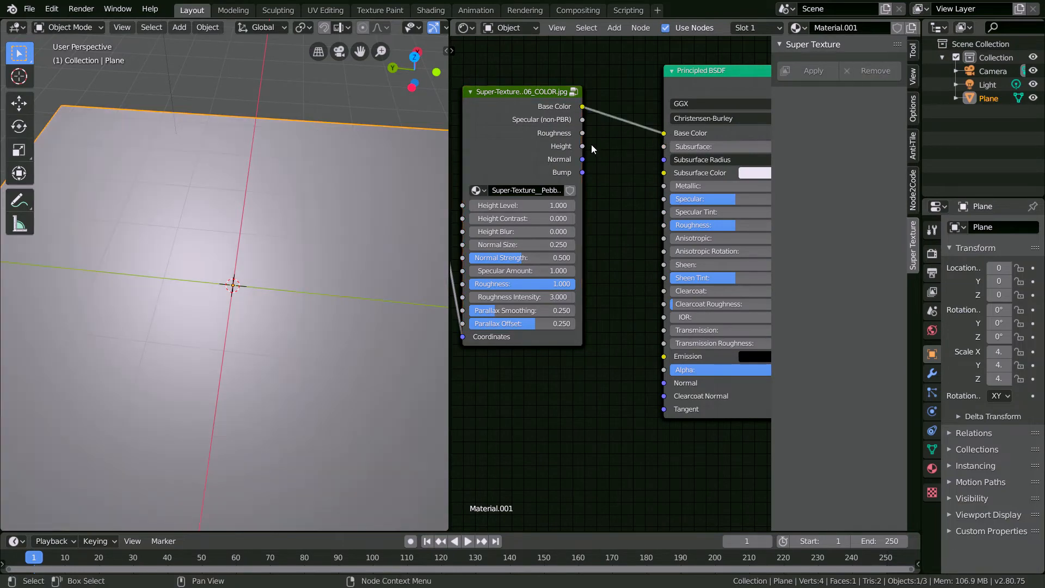
drag(582, 133, 665, 225)
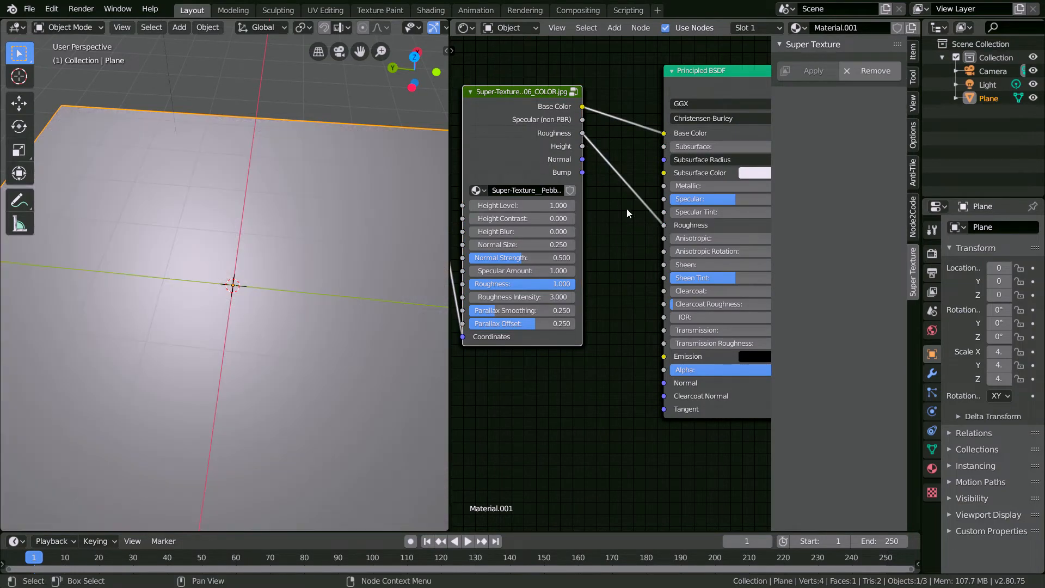
- Link the Super Texture node's Normal output to the Principled BSDF's Normal input and inspect the lit pebble plane
drag(583, 172, 661, 372)
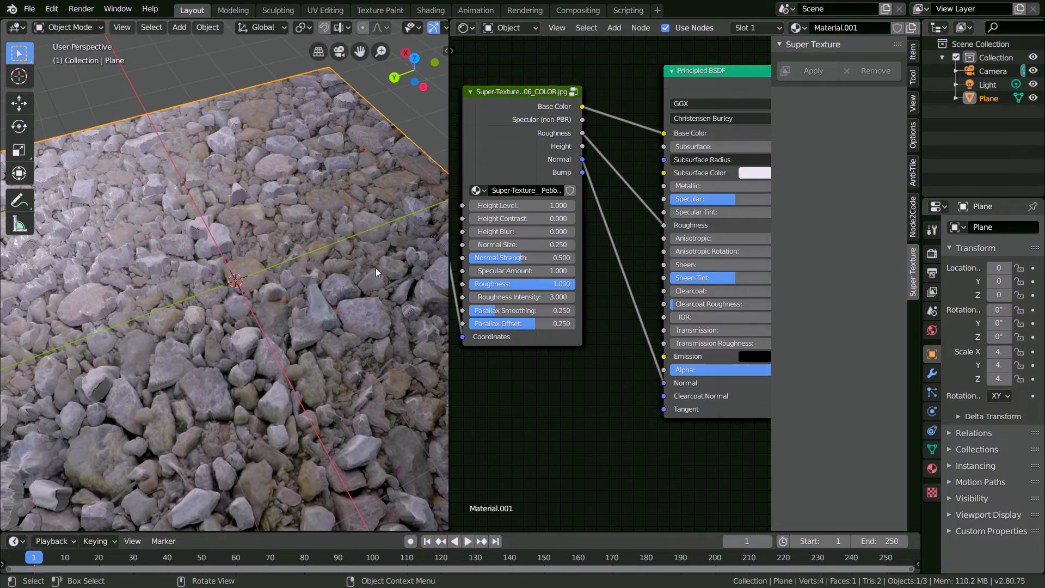
middle_drag(376, 268, 280, 263)
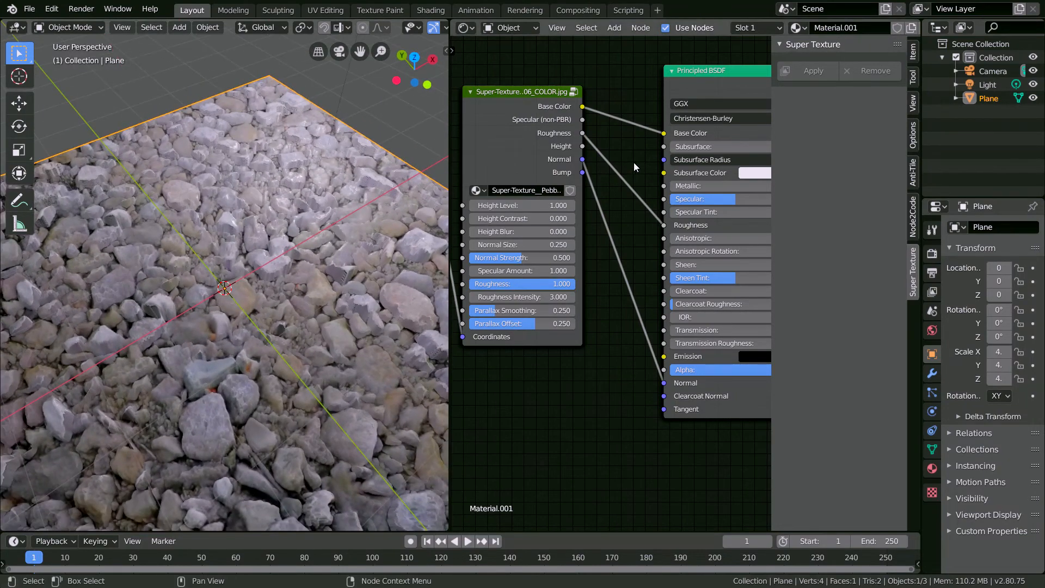
- Cut the Roughness and Normal links to compare the plane with Base Color only, and relink both outputs
ctrl+right_drag(629, 160, 597, 248)
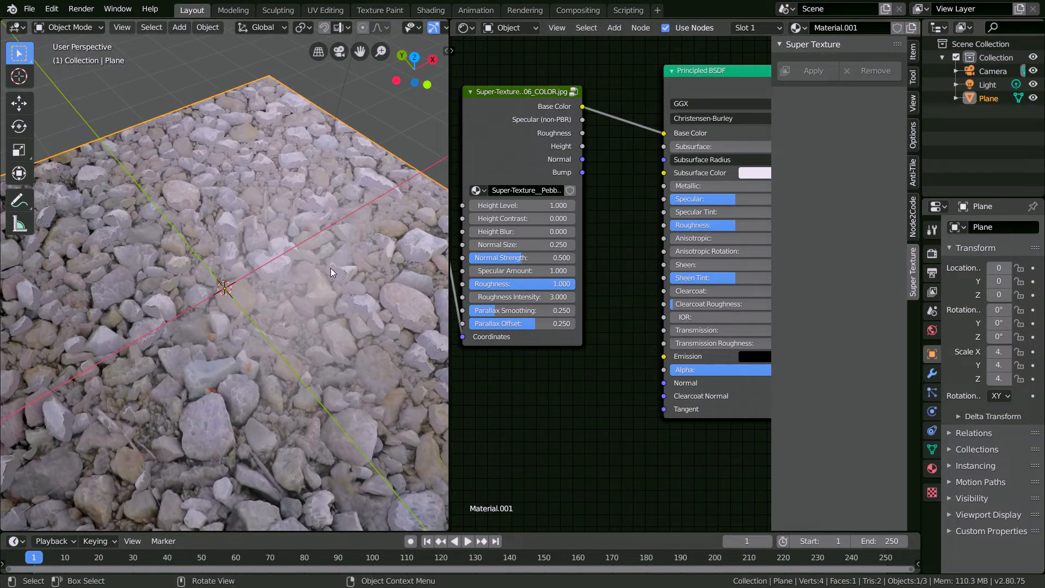
middle_drag(331, 268, 380, 266)
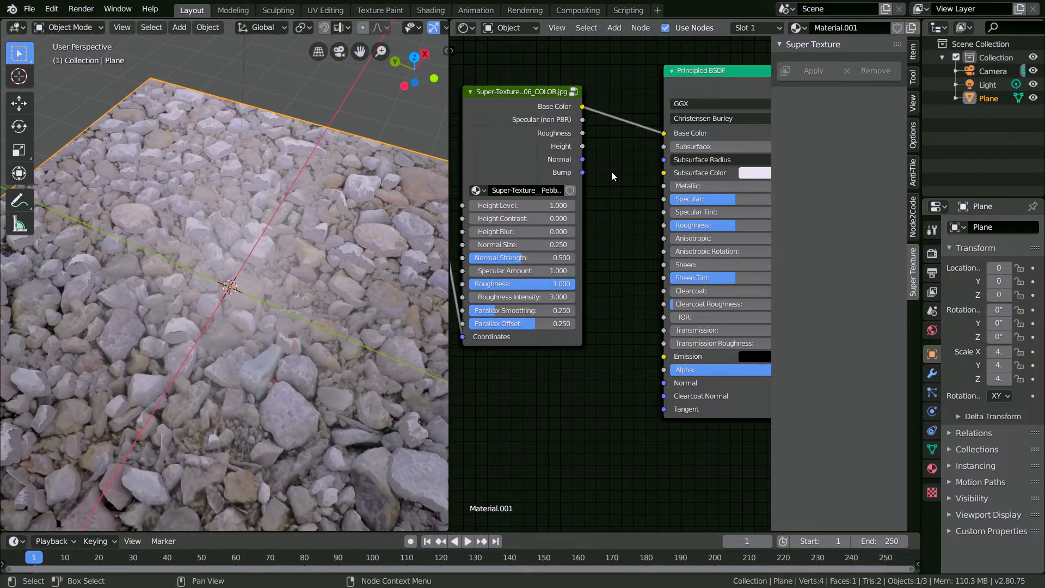
drag(582, 133, 664, 225)
drag(583, 160, 664, 383)
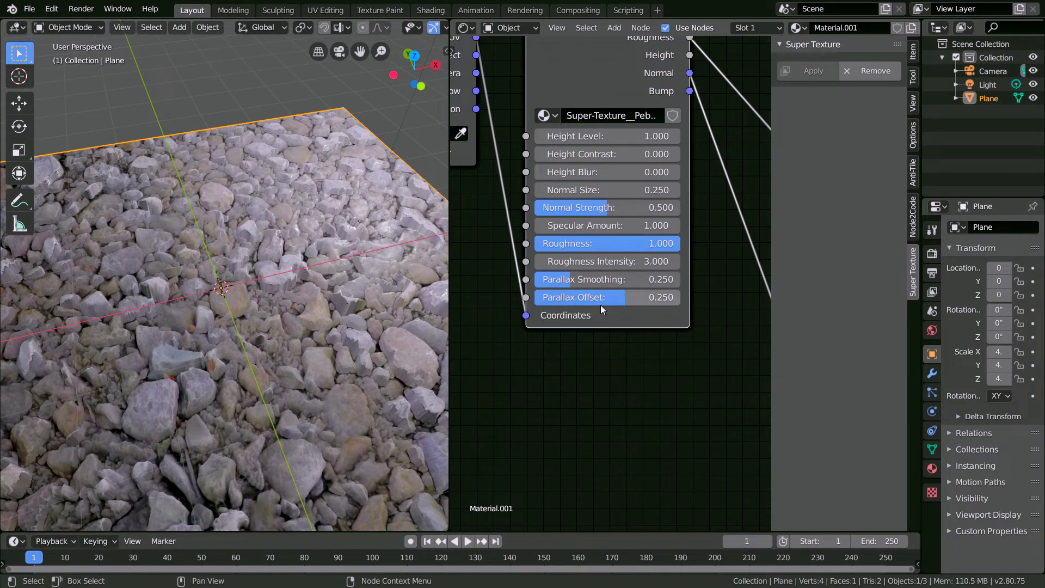
- Raise the Parallax Offset to 0.757 and inspect the pebbles at a low angle
drag(600, 303, 691, 303)
middle_drag(331, 302, 360, 270)
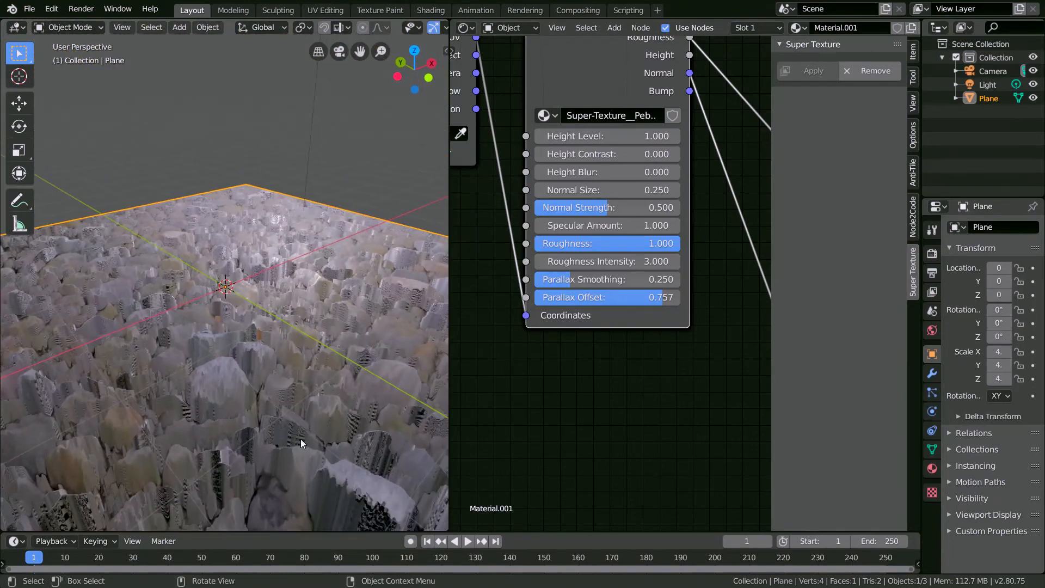
middle_drag(301, 439, 333, 413)
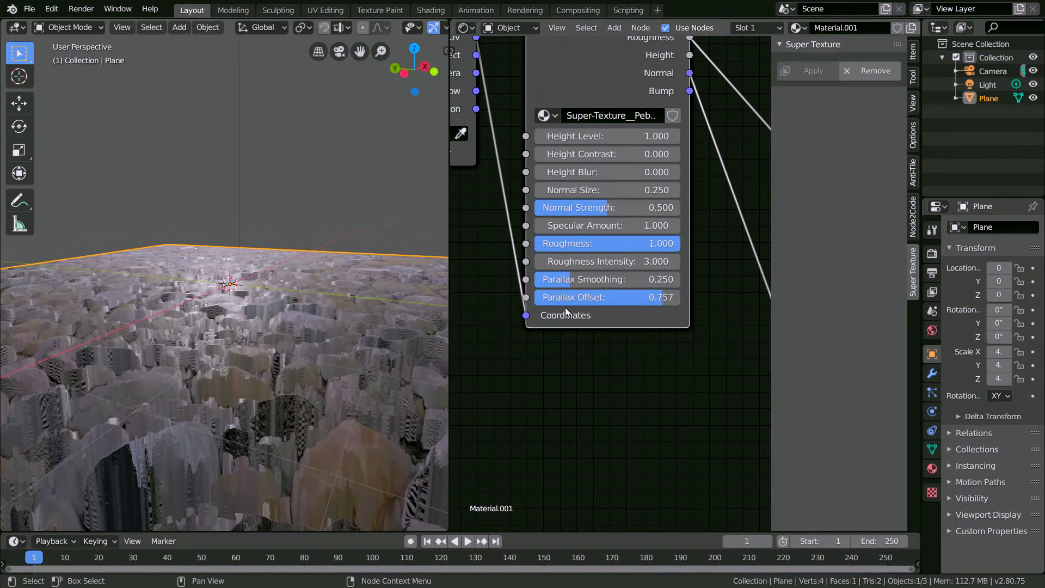
- Lower the Parallax Offset to 0.286 and further to 0.150 while checking the pebbles up close
drag(652, 304, 628, 298)
middle_drag(358, 378, 309, 390)
scroll(317, 384, up, 3)
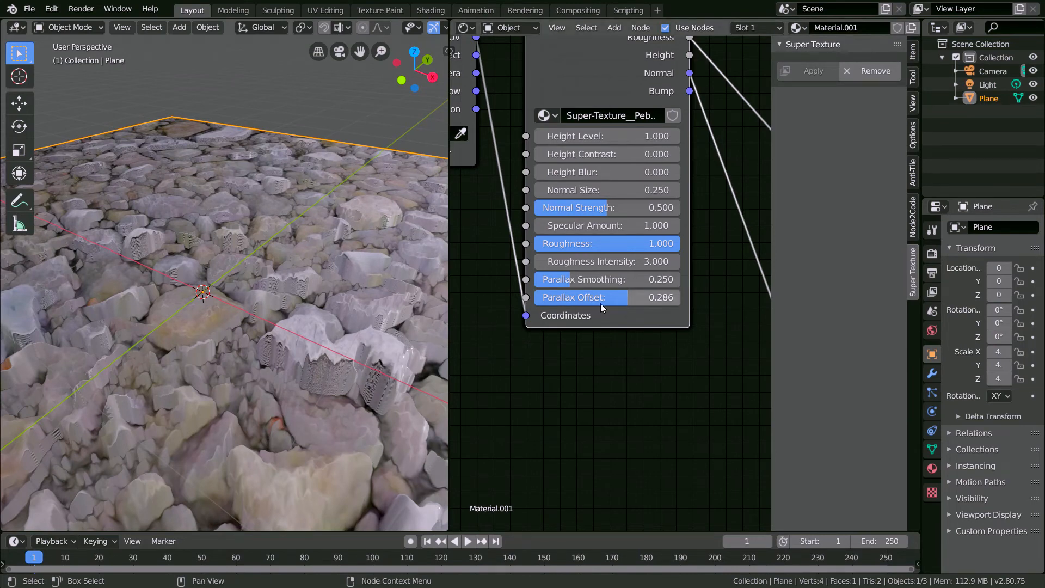
drag(600, 299, 588, 298)
middle_drag(311, 387, 93, 390)
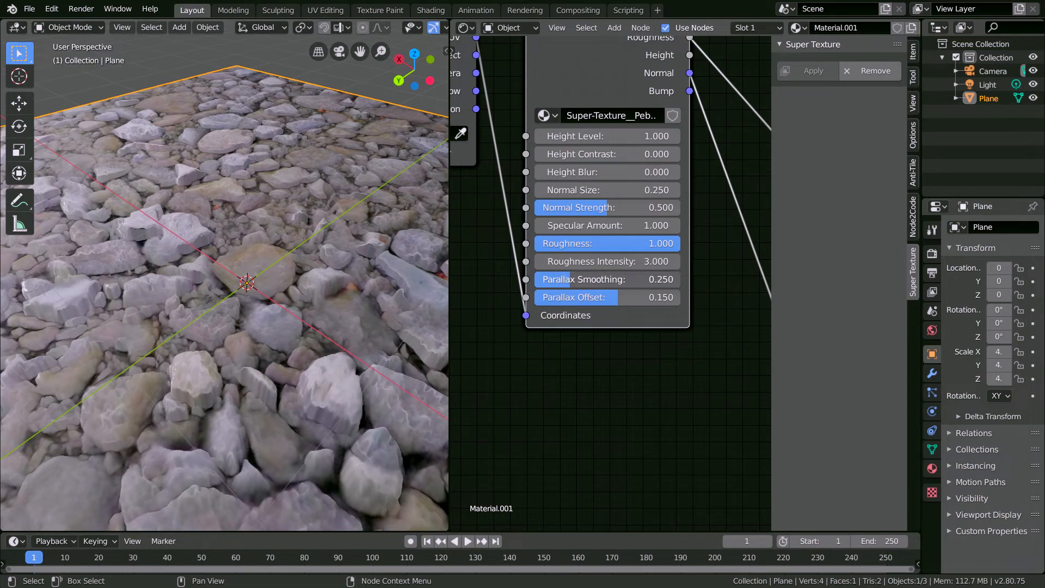
- Set the Parallax Smoothing to 0 and examine the pebble edges from several angles and distances
drag(599, 280, 560, 280)
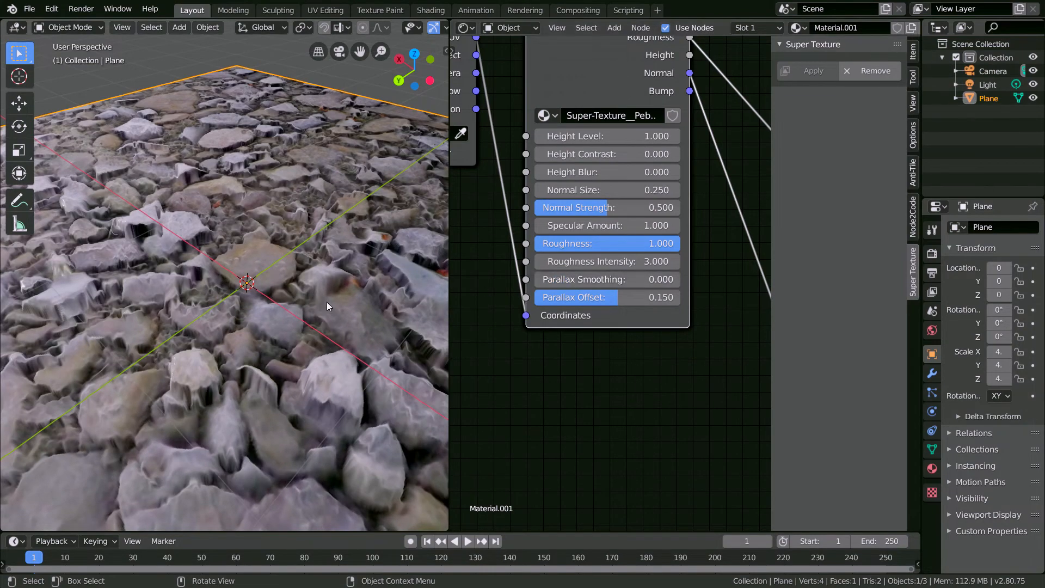
scroll(322, 302, down, 3)
middle_drag(347, 316, 231, 329)
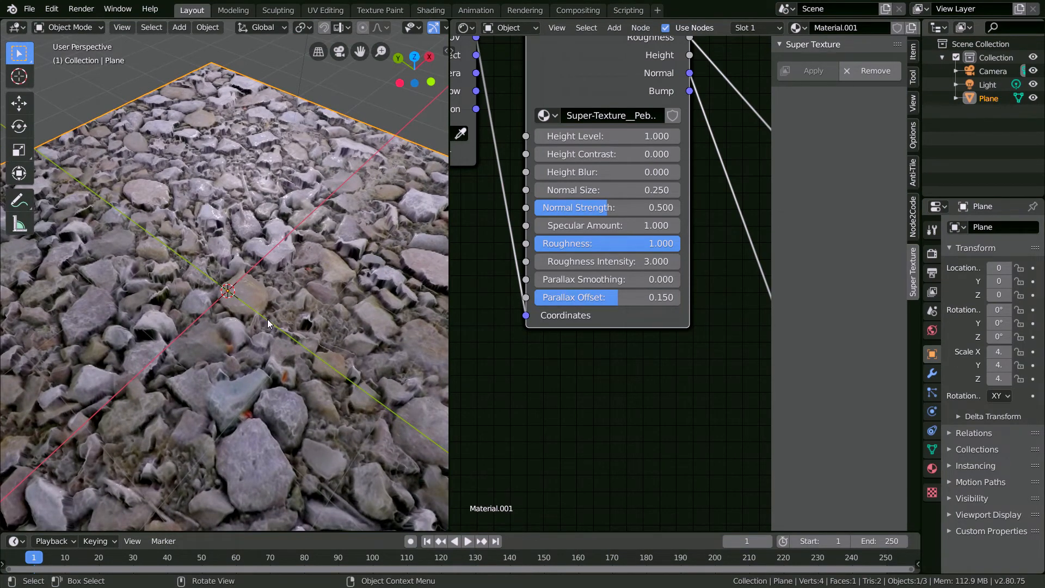
scroll(267, 320, up, 3)
middle_drag(240, 319, 246, 236)
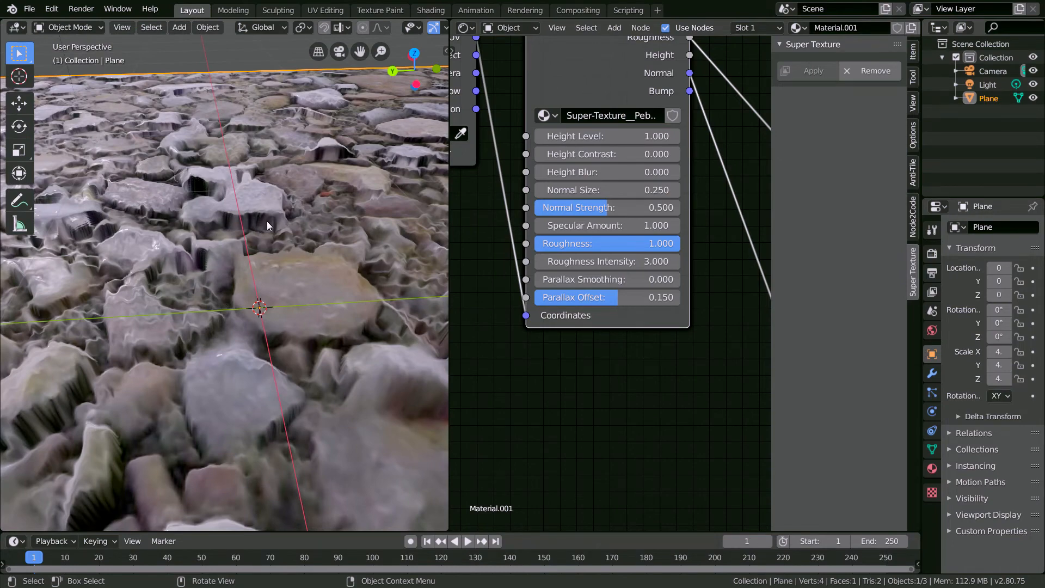
scroll(244, 253, down, 2)
middle_drag(383, 330, 308, 332)
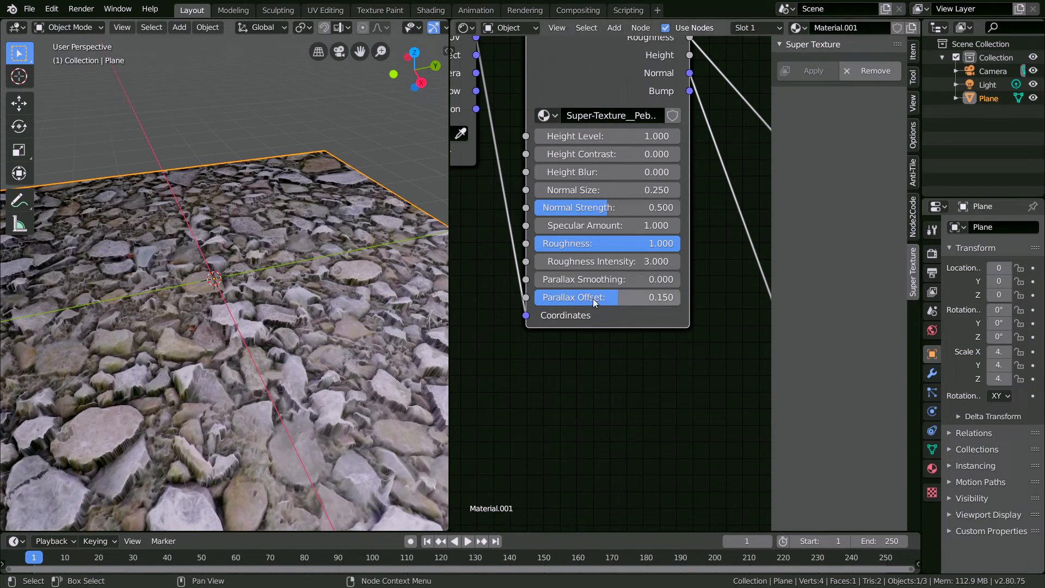
- Set the Parallax Smoothing to 1.000 and examine the pebble relief around the plane, including at low angles
drag(607, 280, 684, 279)
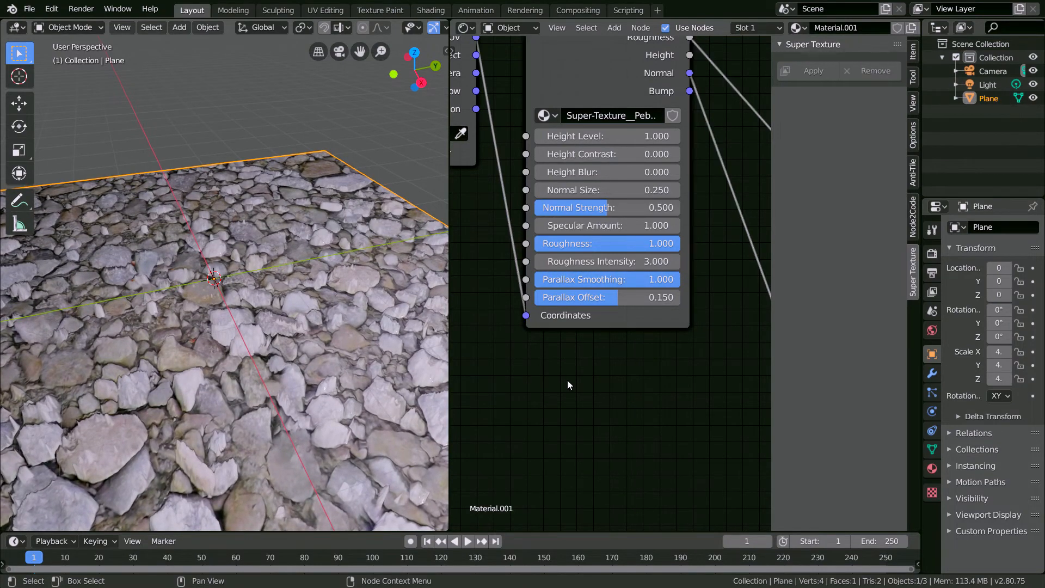
scroll(206, 357, down, 4)
middle_drag(161, 352, 294, 358)
scroll(297, 358, up, 4)
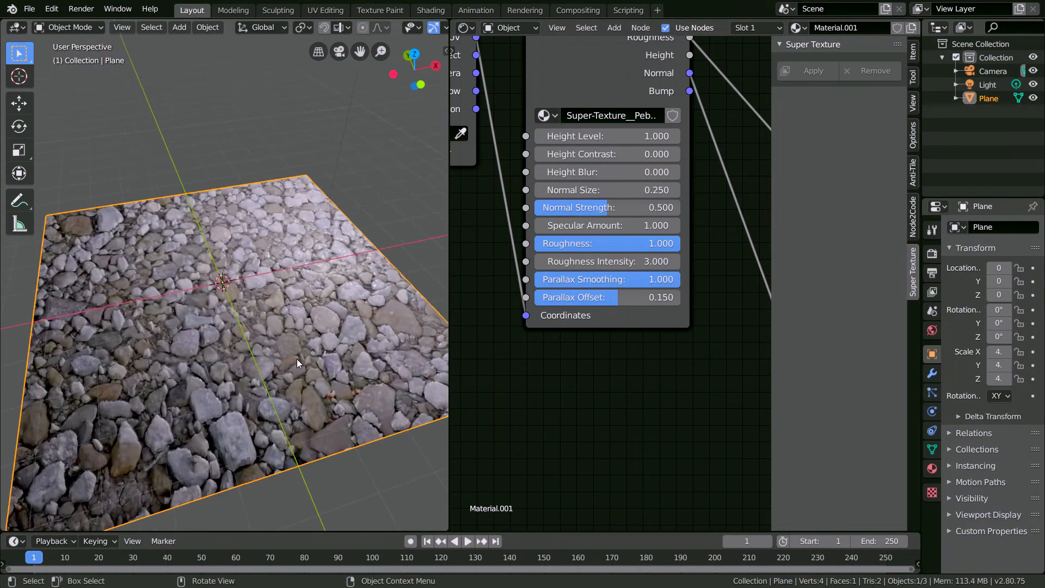
middle_drag(260, 272, 292, 312)
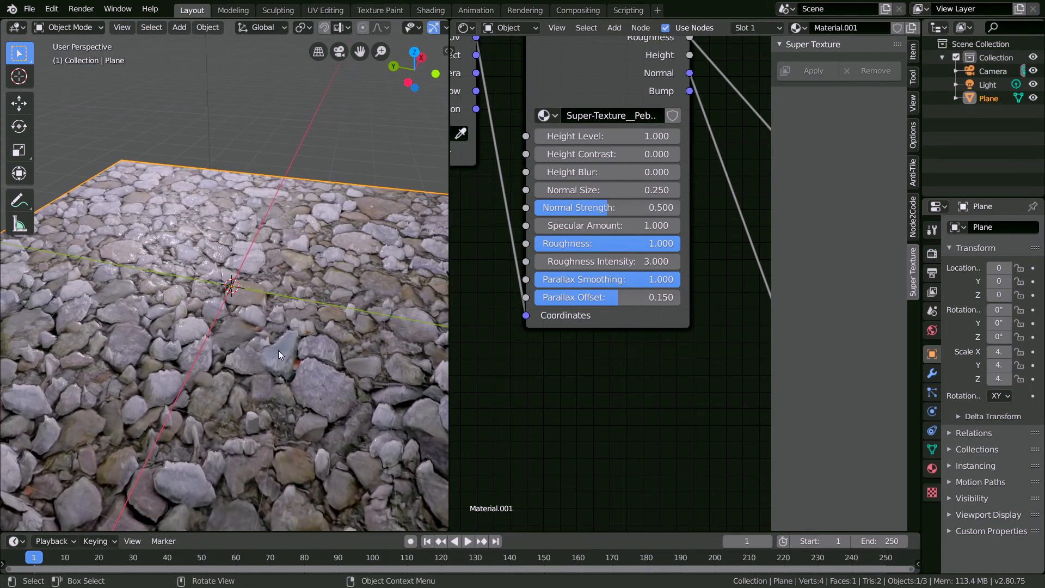
scroll(276, 348, up, 2)
middle_drag(166, 347, 339, 333)
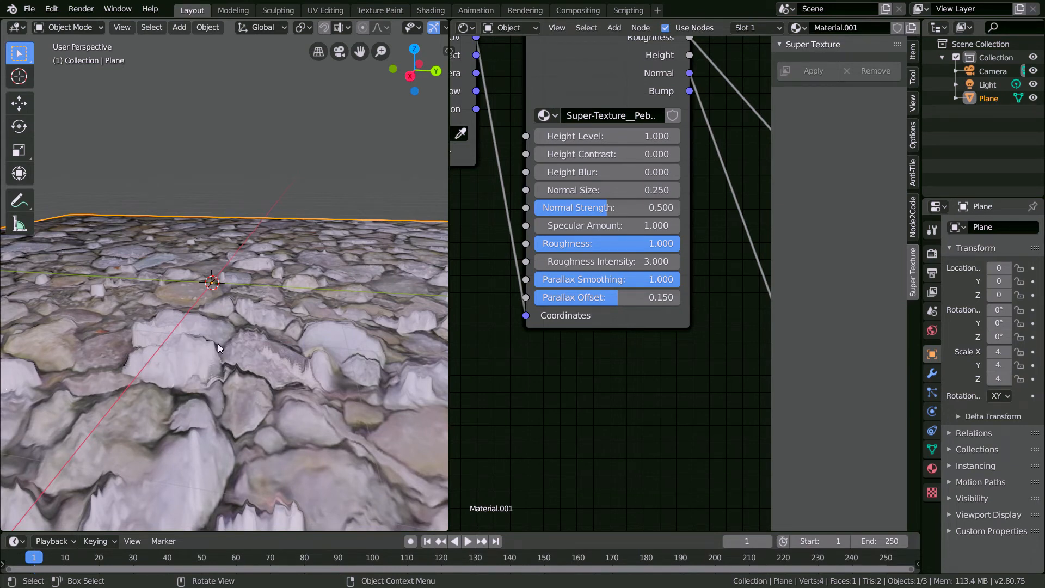
middle_drag(179, 406, 245, 395)
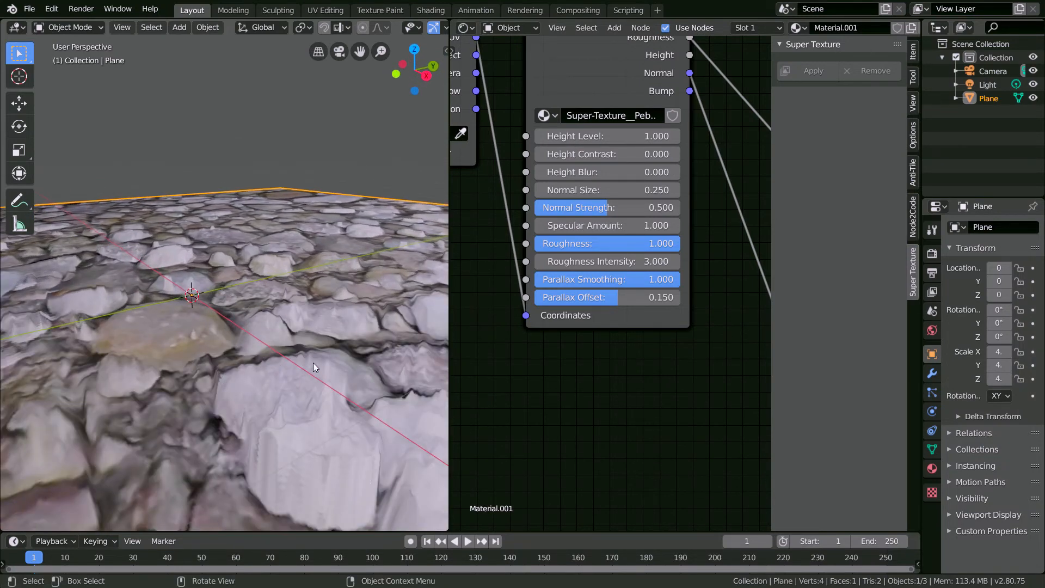
middle_drag(366, 408, 312, 412)
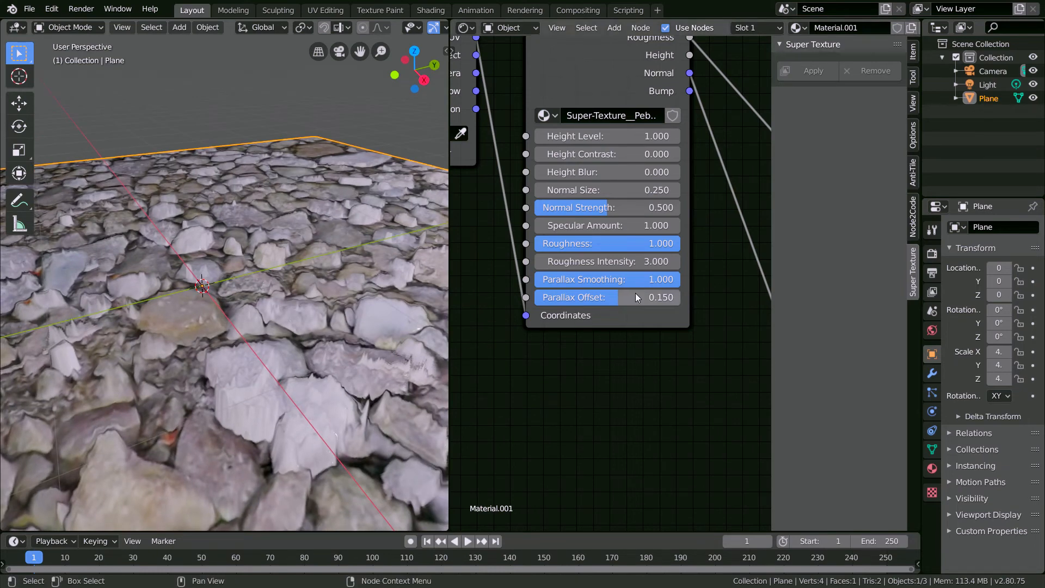
- Compare the pebble relief with Parallax Smoothing at 0.552 and at 1.000
drag(653, 280, 593, 279)
middle_drag(188, 352, 201, 355)
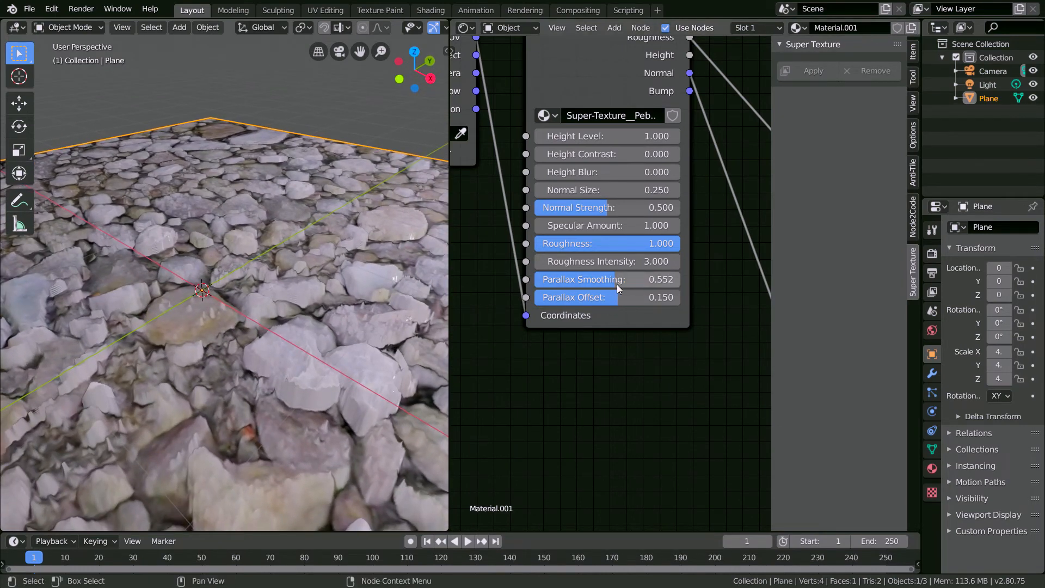
drag(617, 283, 682, 283)
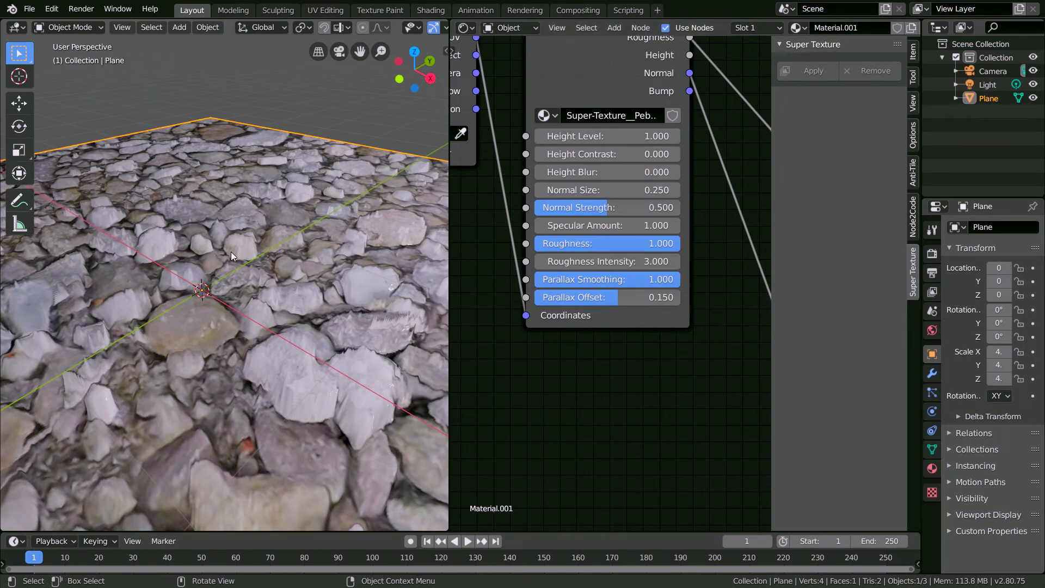
- Reduce the Parallax Smoothing below its maximum and inspect the whole pebble plane from different sides
drag(632, 281, 541, 283)
middle_drag(392, 308, 214, 319)
mouse_move(583, 279)
mouse_down()
mouse_move(557, 280)
mouse_move(584, 279)
mouse_up()
middle_drag(290, 315, 12, 291)
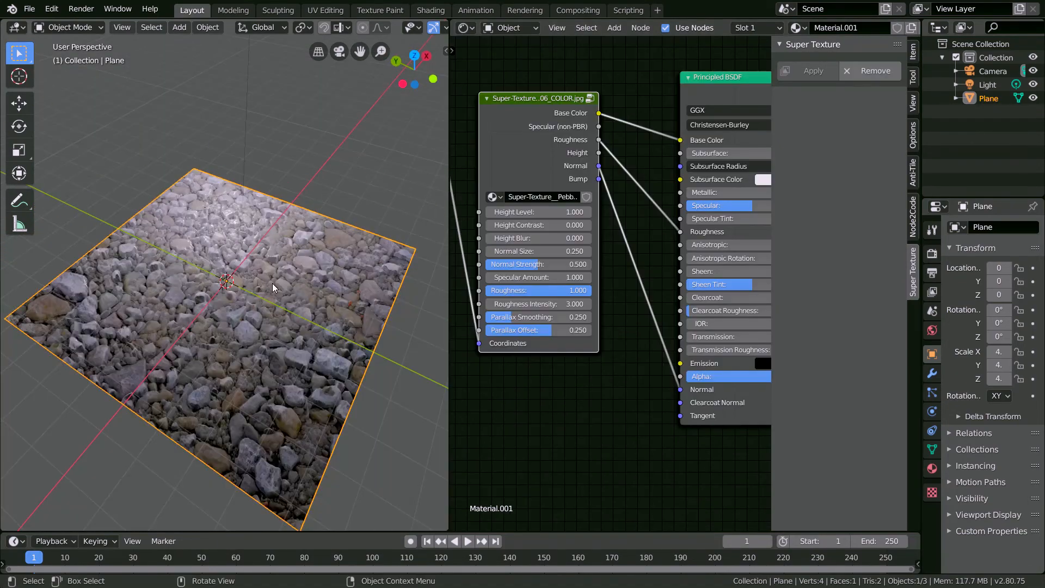
scroll(213, 281, up, 2)
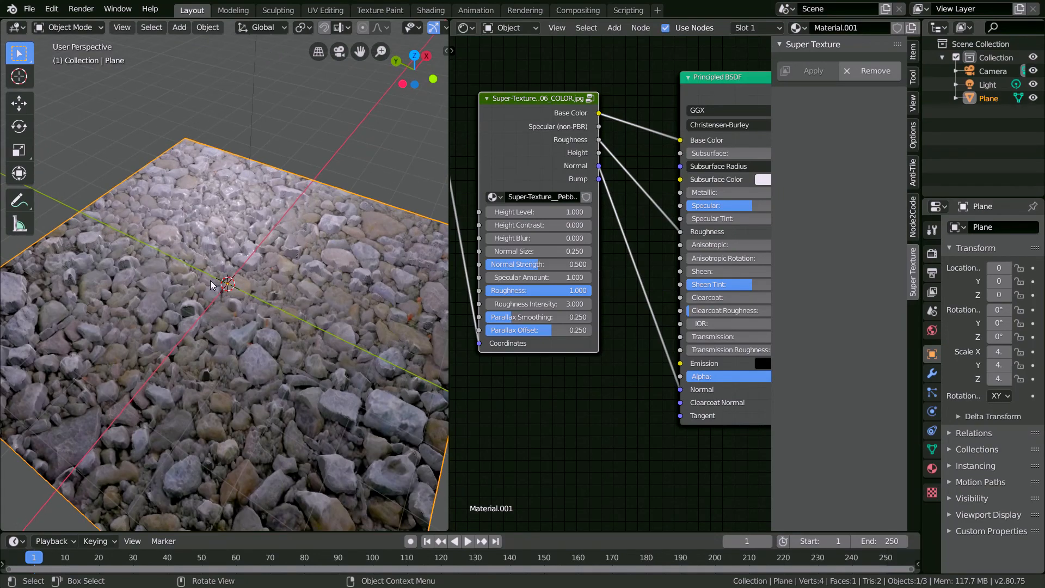
mouse_move(173, 321)
middle_down()
mouse_move(304, 304)
mouse_move(165, 310)
middle_up()
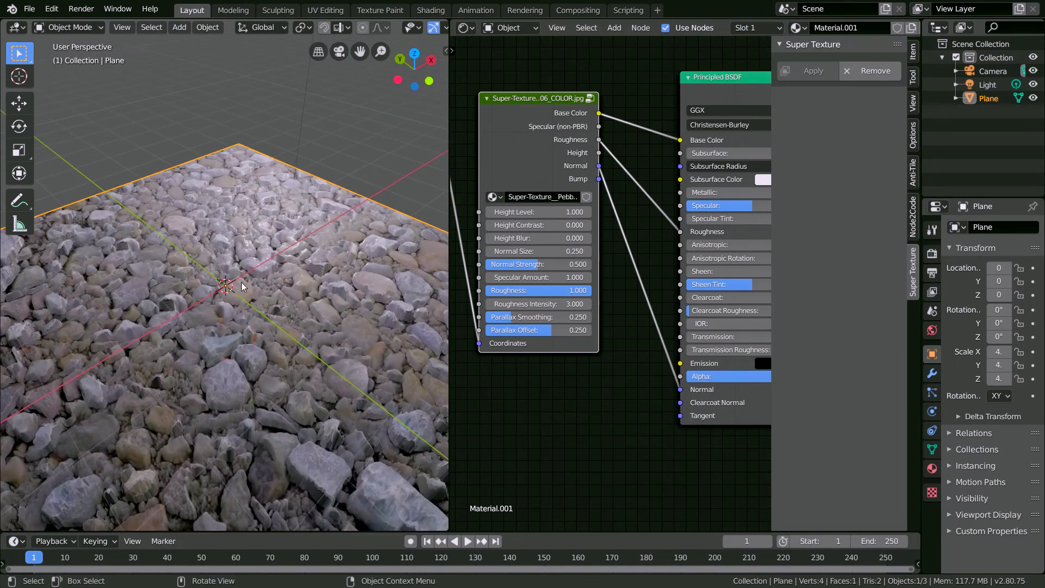